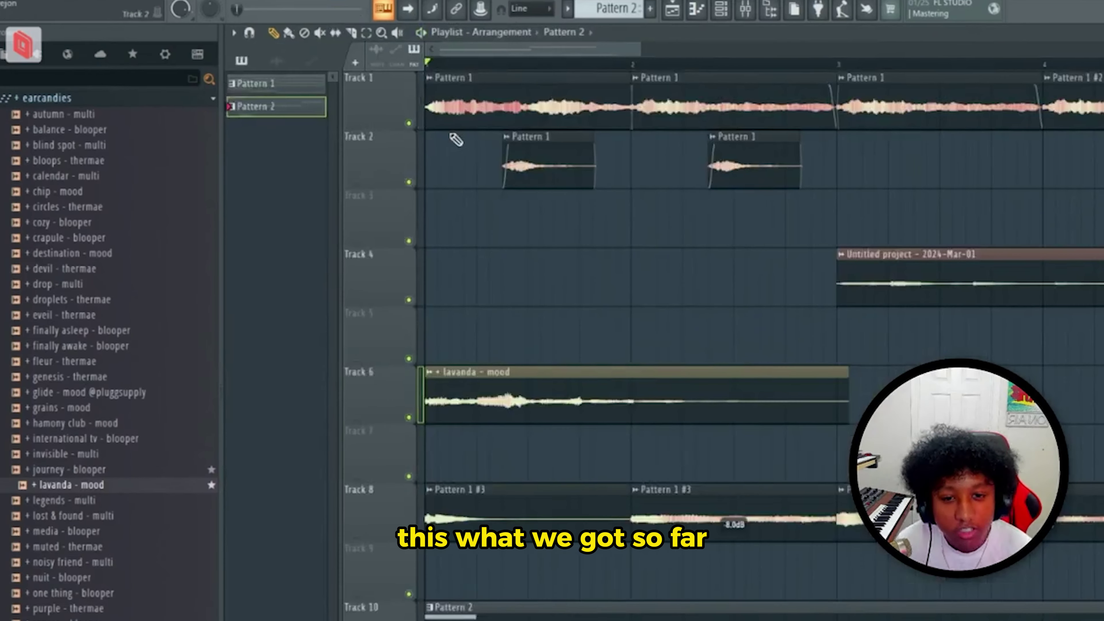
Add G#6, A#6 and F#6 notes to the Jun-6 V melody in Pattern 3 between bars 2 and 4
{"action": "right_click", "coordinate": [409, 124]}
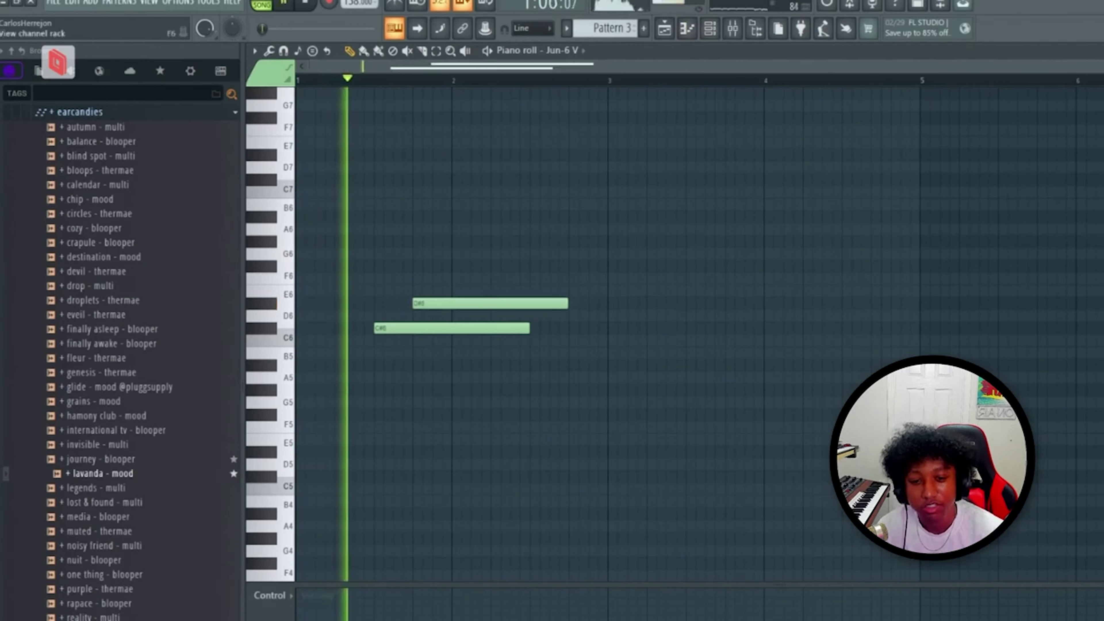
{"action": "key", "text": "F6"}
{"action": "key", "text": "F6"}
{"action": "key", "text": "space"}
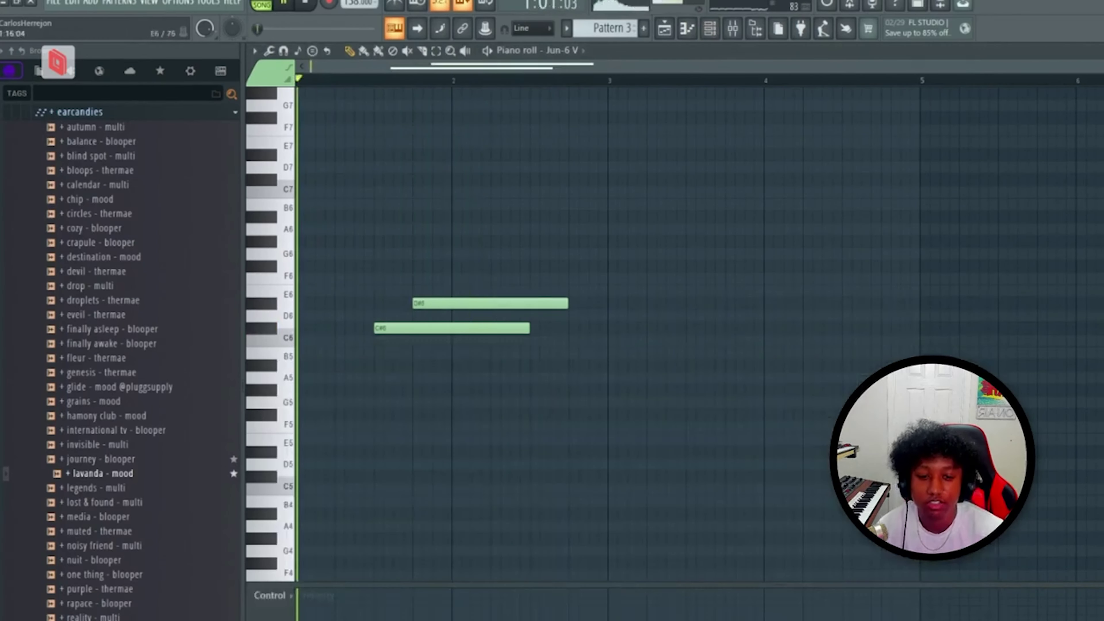
{"action": "left_click", "coordinate": [493, 241]}
{"action": "key", "text": "space"}
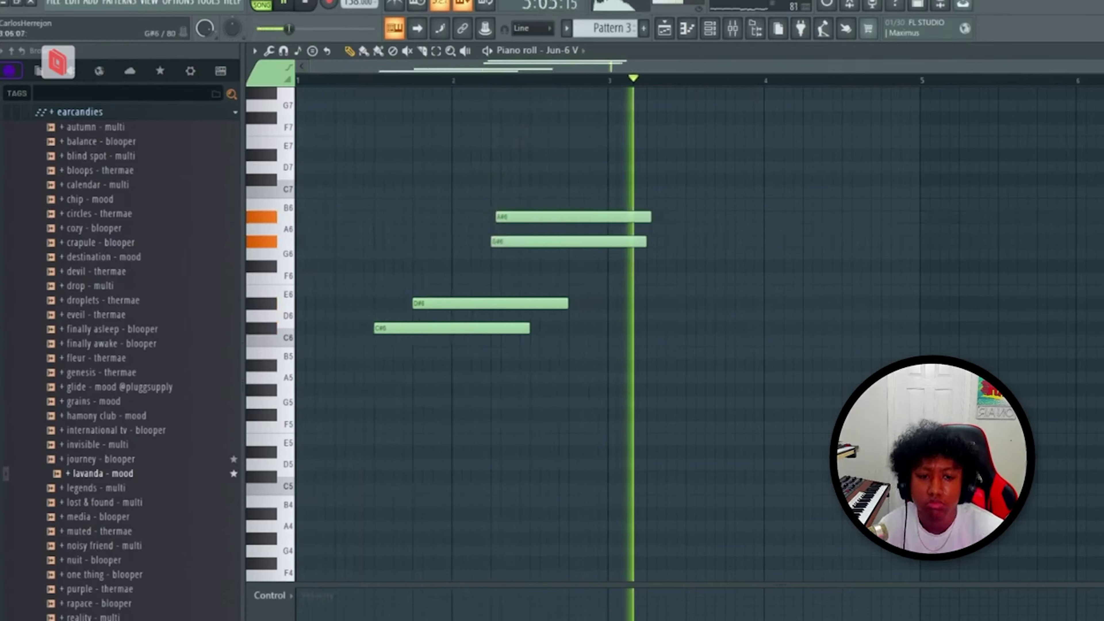
{"action": "left_click", "coordinate": [639, 266]}
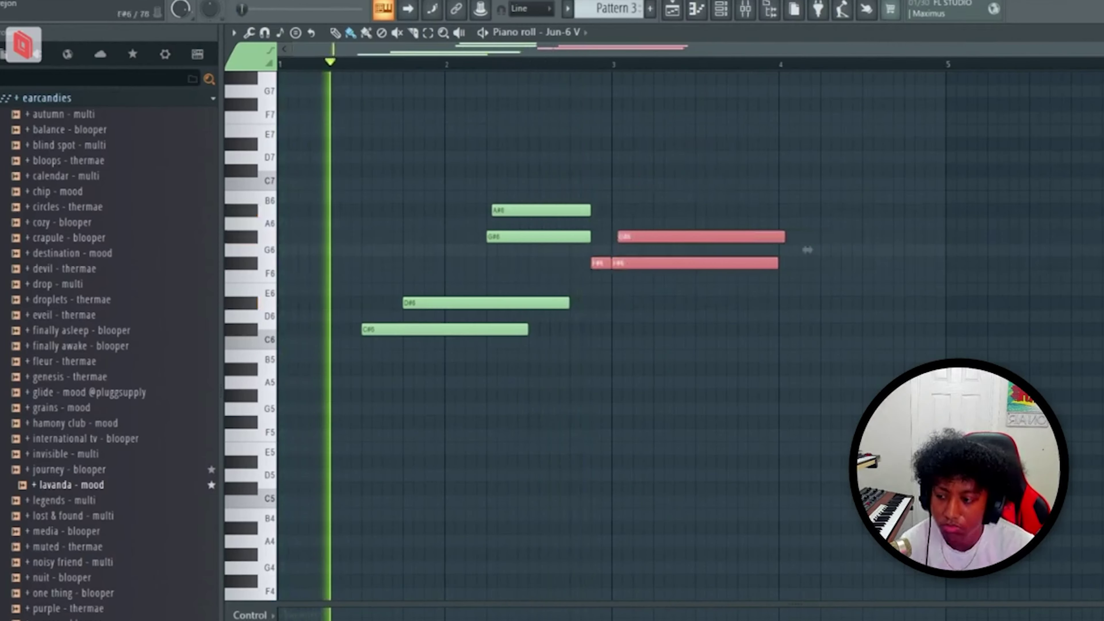
Trim the short F#6 note before bar 3, then apply quick legato to the upper melody notes from G#6 onward
{"action": "left_click", "coordinate": [807, 248], "text": "ctrl"}
{"action": "scroll", "coordinate": [619, 261], "scroll_direction": "up", "scroll_amount": 2}
{"action": "left_click", "coordinate": [596, 263], "text": "ctrl"}
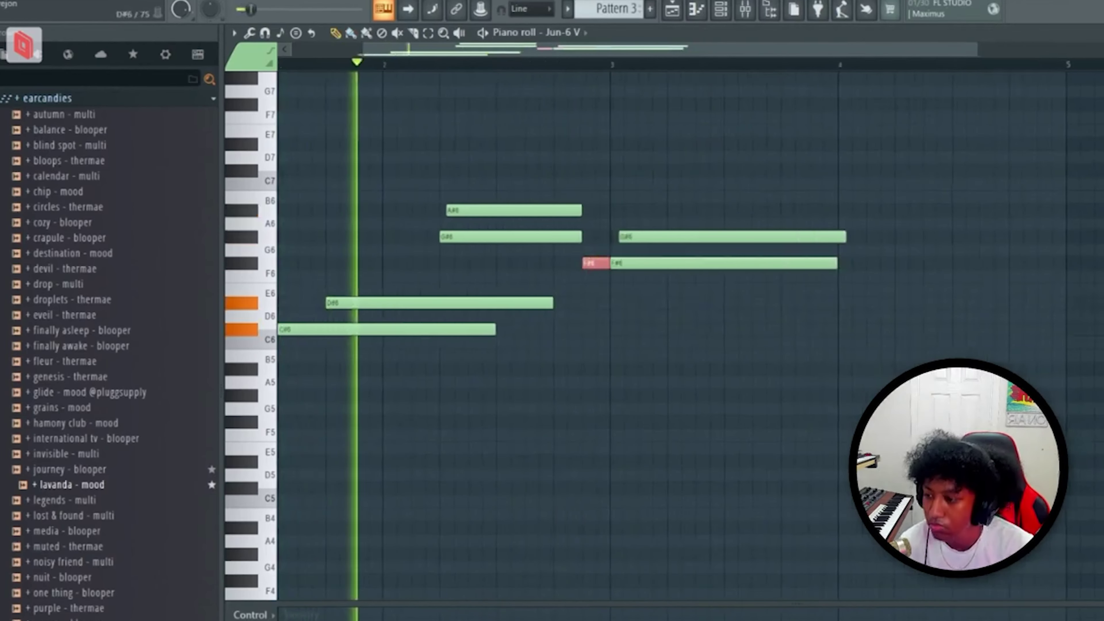
{"action": "left_click_drag", "start_coordinate": [609, 263], "coordinate": [595, 261]}
{"action": "left_click_drag", "start_coordinate": [428, 195], "coordinate": [913, 268]}
{"action": "key", "text": "ctrl+l"}
{"action": "key", "text": "ctrl+l"}
{"action": "left_click", "coordinate": [1085, 249], "text": "ctrl"}
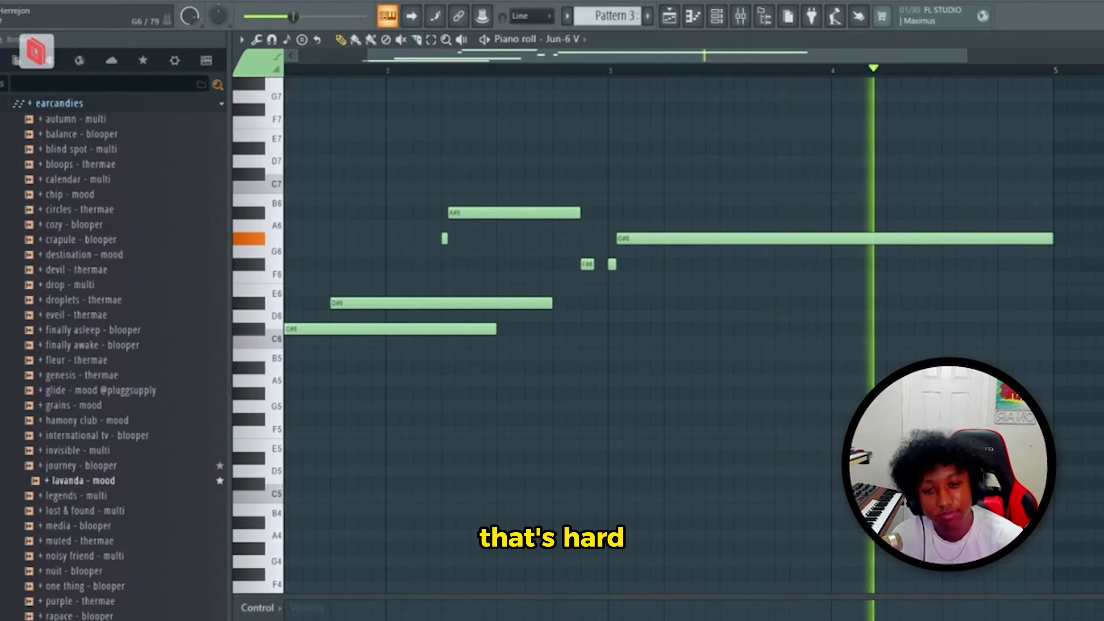
Slice the long final G#6 note shortly after bar 4 and delete its tail
{"action": "key", "text": "space"}
{"action": "left_click_drag", "start_coordinate": [882, 227], "coordinate": [882, 279]}
{"action": "key", "text": "Delete"}
{"action": "key", "text": "p"}
Duplicate the last F#6 and G#6 notes after themselves, transpose the copy down five semitones and raise it one octave
{"action": "left_click_drag", "start_coordinate": [602, 278], "coordinate": [900, 234]}
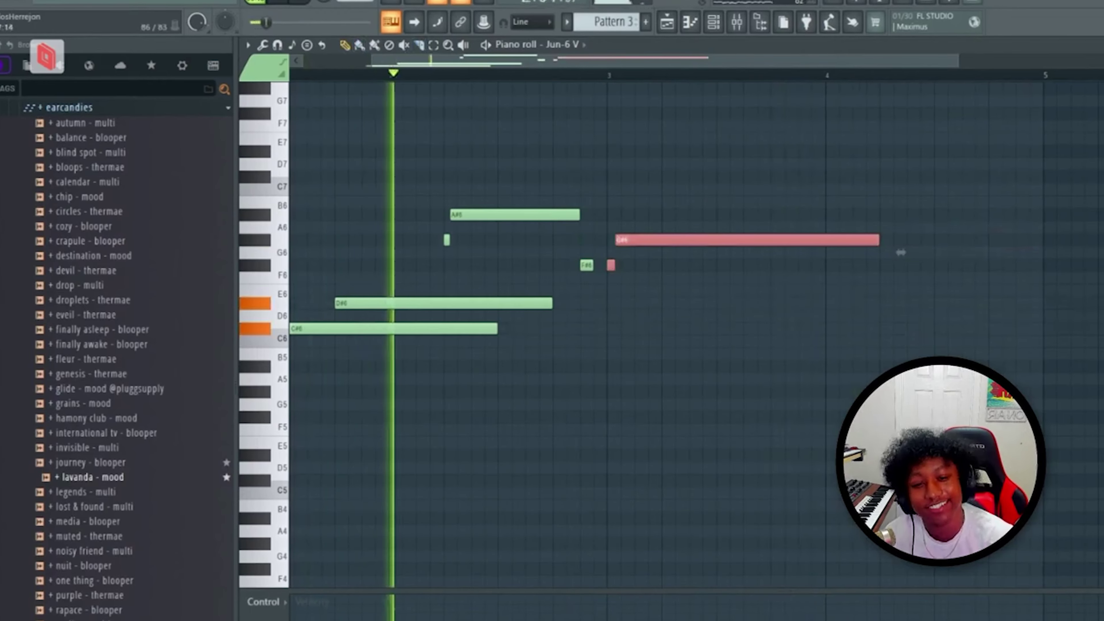
{"action": "key", "text": "ctrl+b"}
{"action": "key", "text": "shift+Down"}
{"action": "key", "text": "shift+Down"}
{"action": "key", "text": "shift+Down"}
{"action": "key", "text": "shift+Down"}
{"action": "key", "text": "shift+Down"}
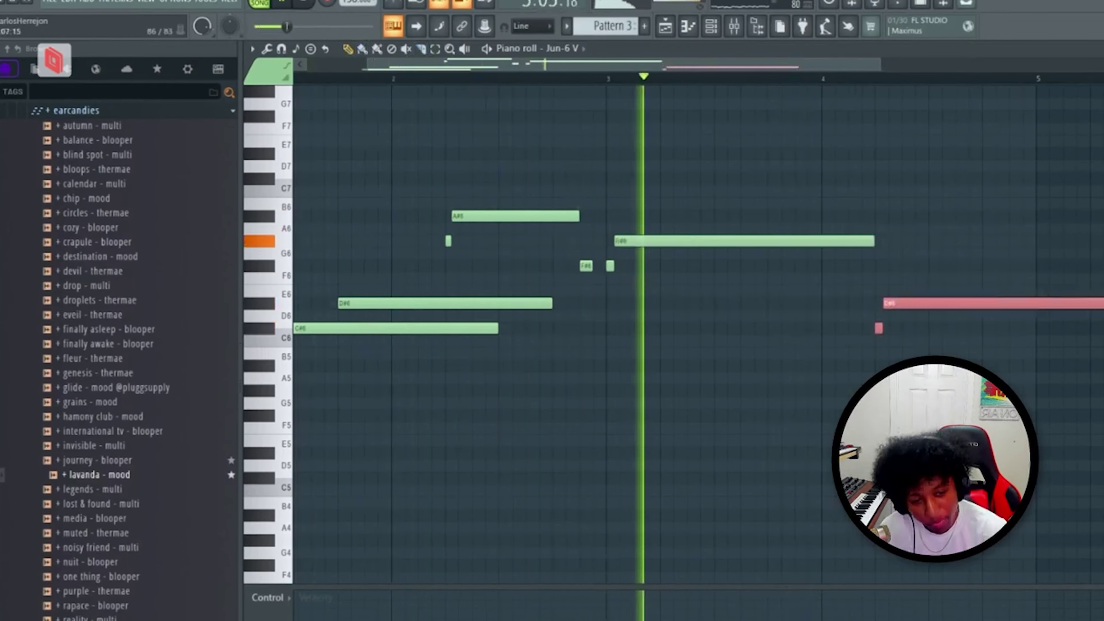
{"action": "key", "text": "ctrl+Up"}
{"action": "scroll", "coordinate": [968, 167], "scroll_direction": "down", "scroll_amount": 2}
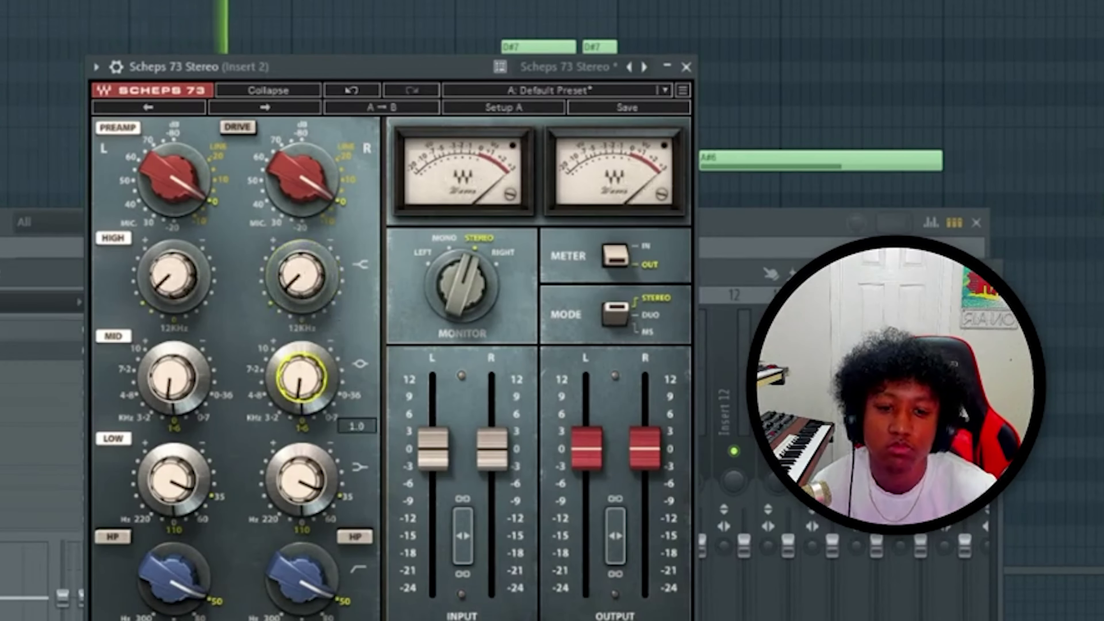
Close the master's SoundShifter Pitch Stereo window and browse the Jun-6 V #2 presets away from Random Factory
{"action": "key", "text": "F6"}
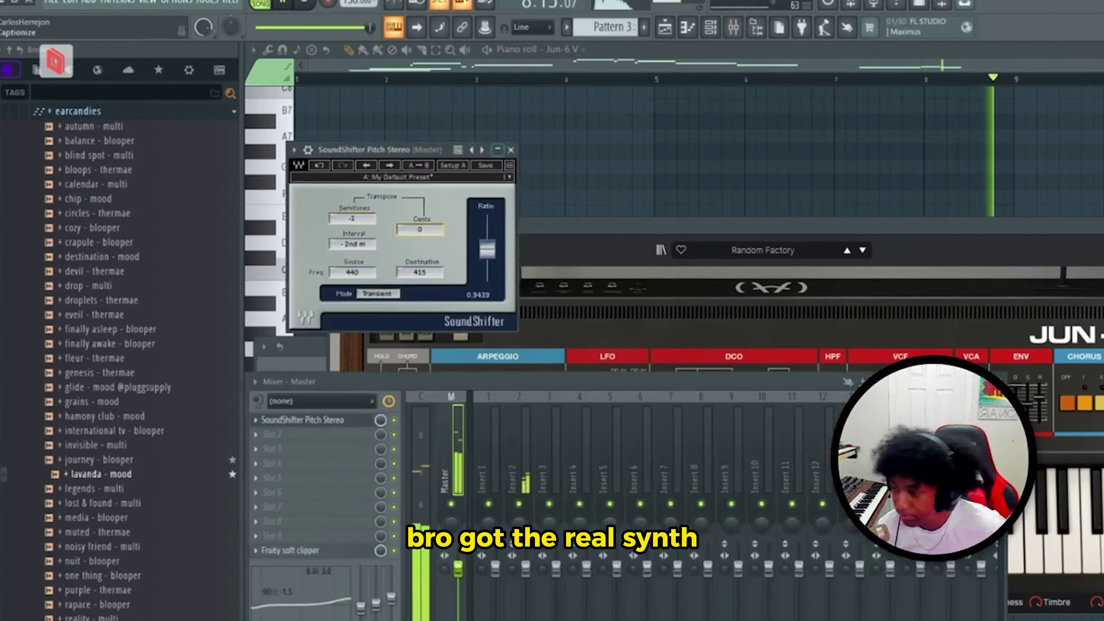
{"action": "left_click", "coordinate": [510, 149]}
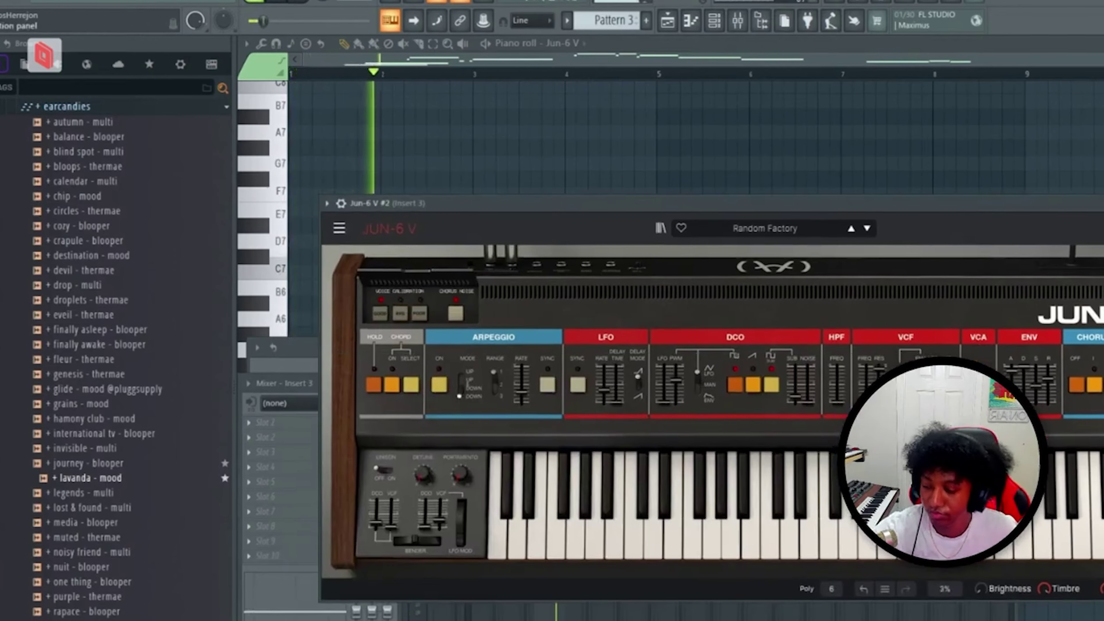
{"action": "left_click", "coordinate": [853, 227]}
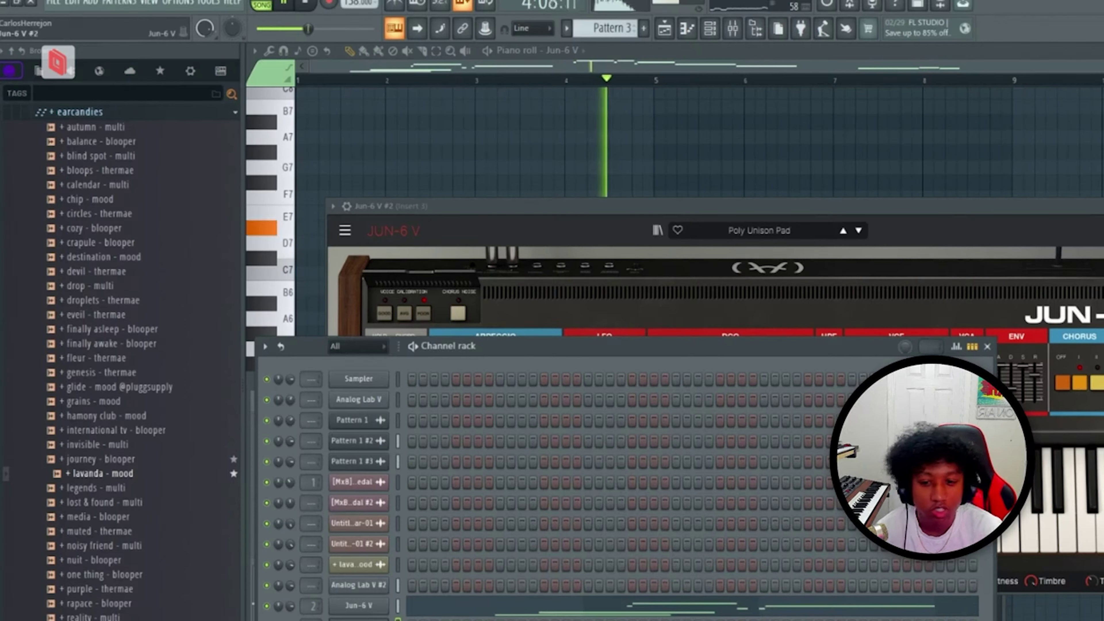
Load Jup-8 V4 with the Different Waze preset on mixer insert 3 and toggle its detailed settings
{"action": "right_click", "coordinate": [384, 523]}
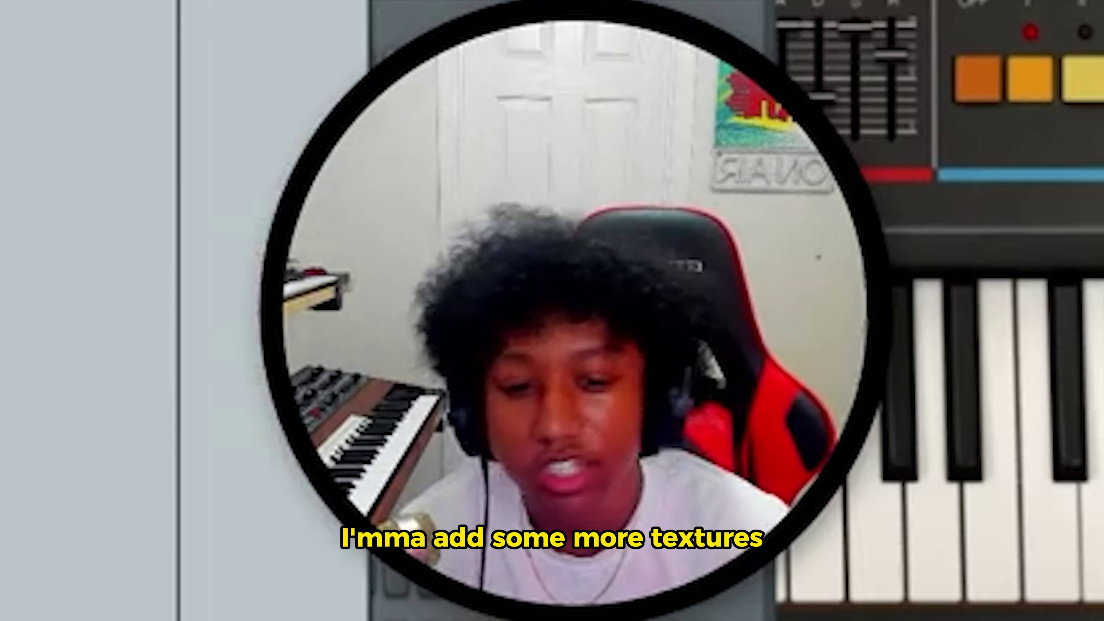
{"action": "left_click", "coordinate": [548, 616]}
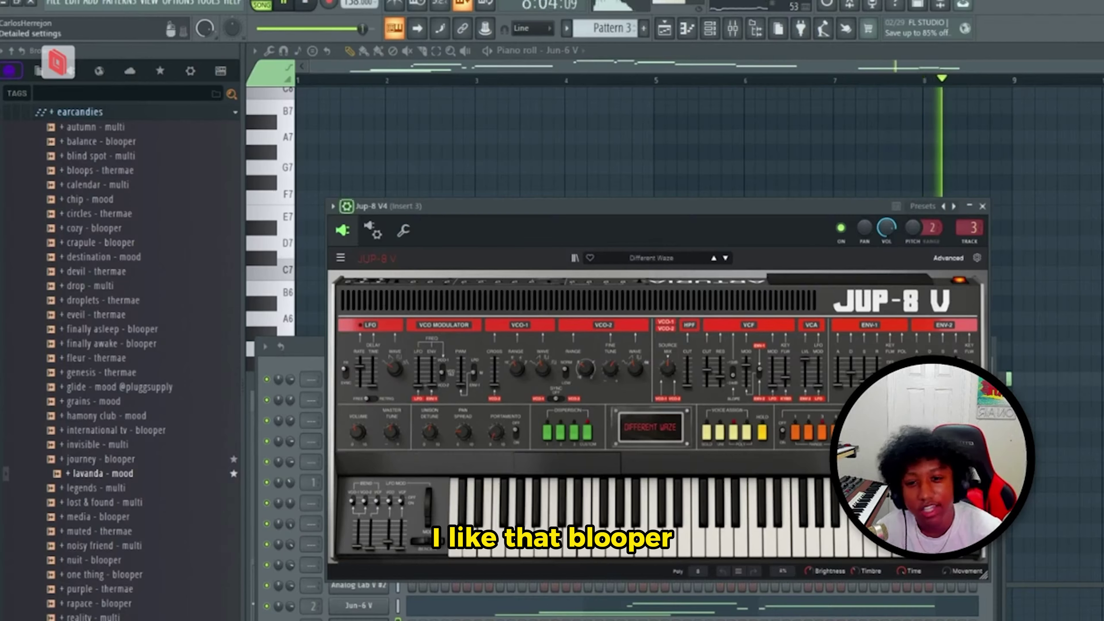
{"action": "left_click", "coordinate": [347, 206]}
{"action": "left_click", "coordinate": [652, 204]}
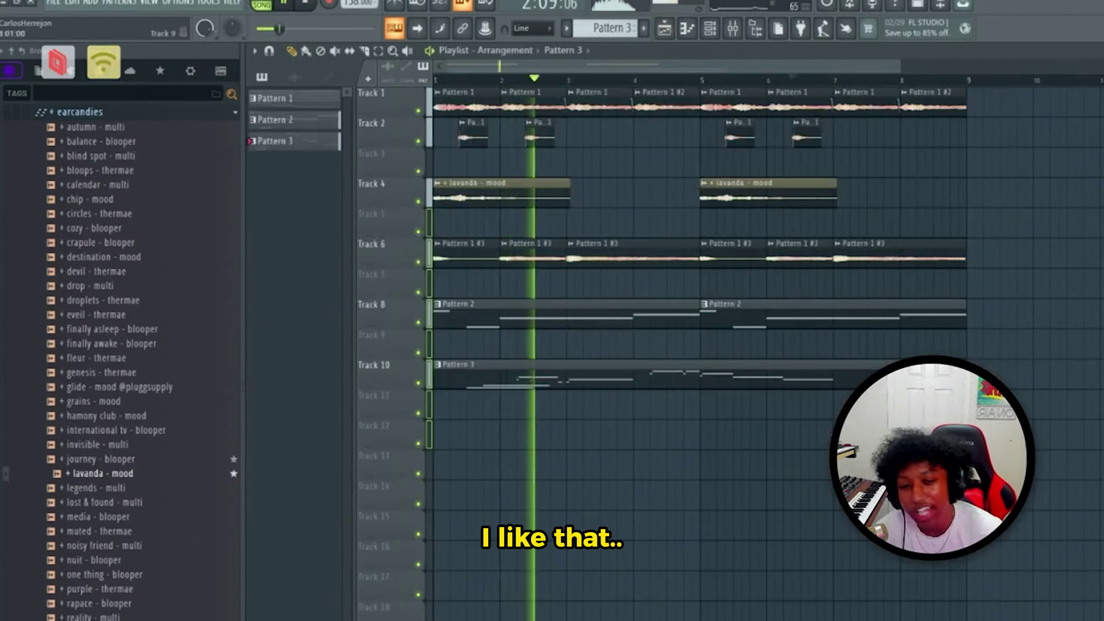
Place the noisy friend - multi sample on Track 11 at bar 3 of the playlist
{"action": "scroll", "coordinate": [94, 444], "scroll_direction": "up", "scroll_amount": 3}
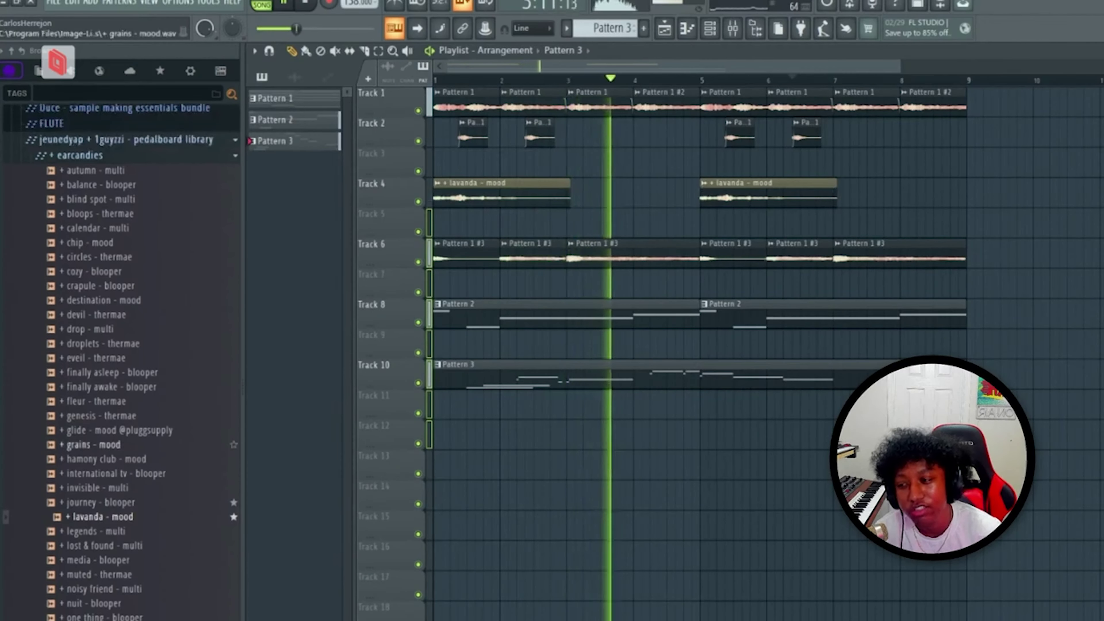
{"action": "scroll", "coordinate": [94, 445], "scroll_direction": "up", "scroll_amount": 1}
{"action": "double_click", "coordinate": [521, 194]}
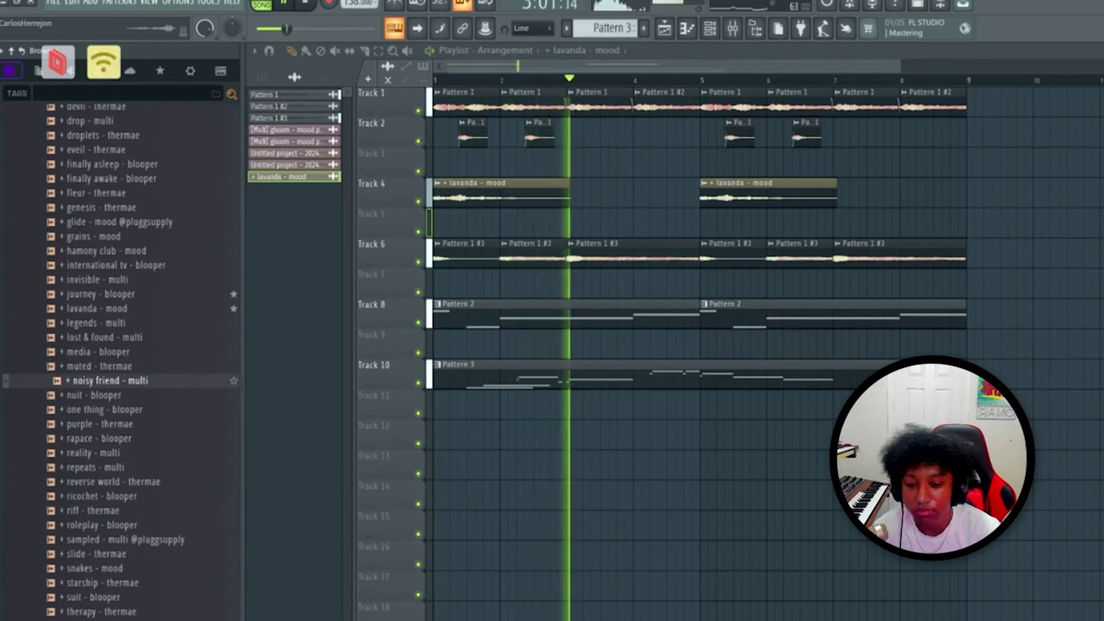
{"action": "left_click_drag", "start_coordinate": [107, 380], "coordinate": [569, 405]}
Play the arrangement from bar 3 and open the sample settings of the noisy friend - multi clip
{"action": "left_click", "coordinate": [549, 80]}
{"action": "scroll", "coordinate": [604, 409], "scroll_direction": "up", "scroll_amount": 2}
{"action": "double_click", "coordinate": [593, 412]}
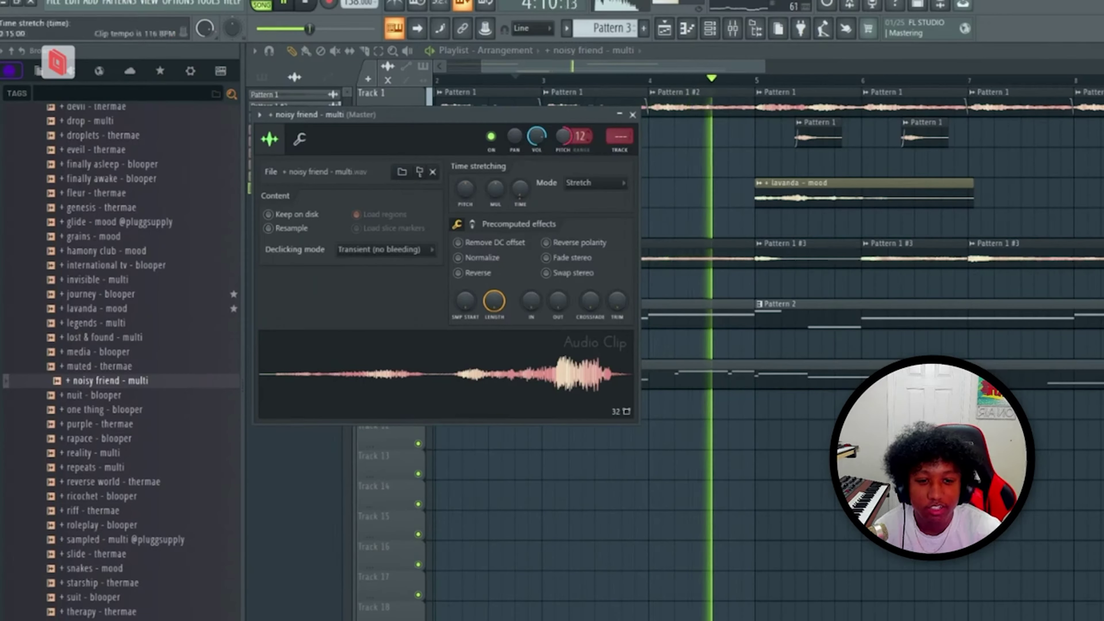
{"action": "key", "text": "space"}
{"action": "key", "text": "space"}
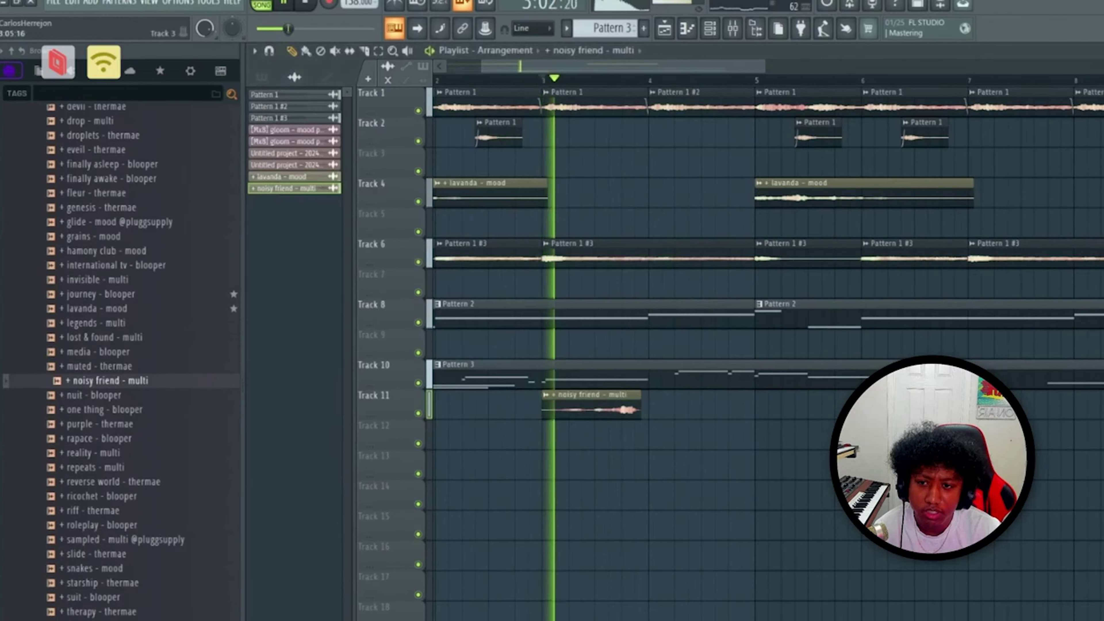
{"action": "double_click", "coordinate": [591, 414]}
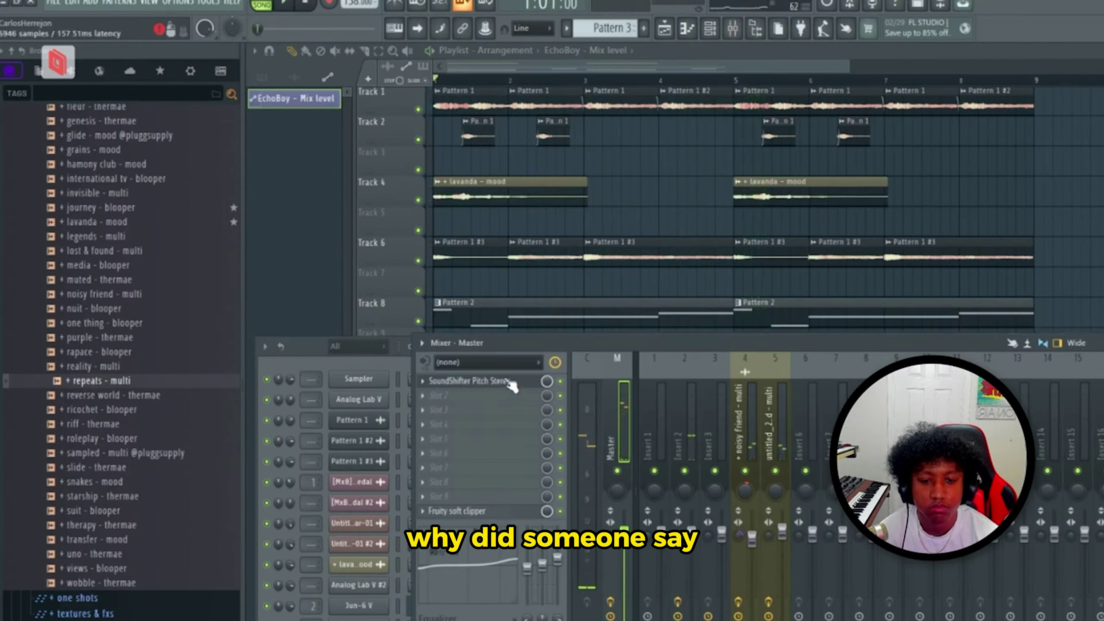
Set the master's SoundShifter Pitch Stereo transposition to -1 semitone, then close the plugin, mixer and channel rack
{"action": "left_click", "coordinate": [509, 382]}
{"action": "left_click_drag", "start_coordinate": [316, 120], "coordinate": [321, 116]}
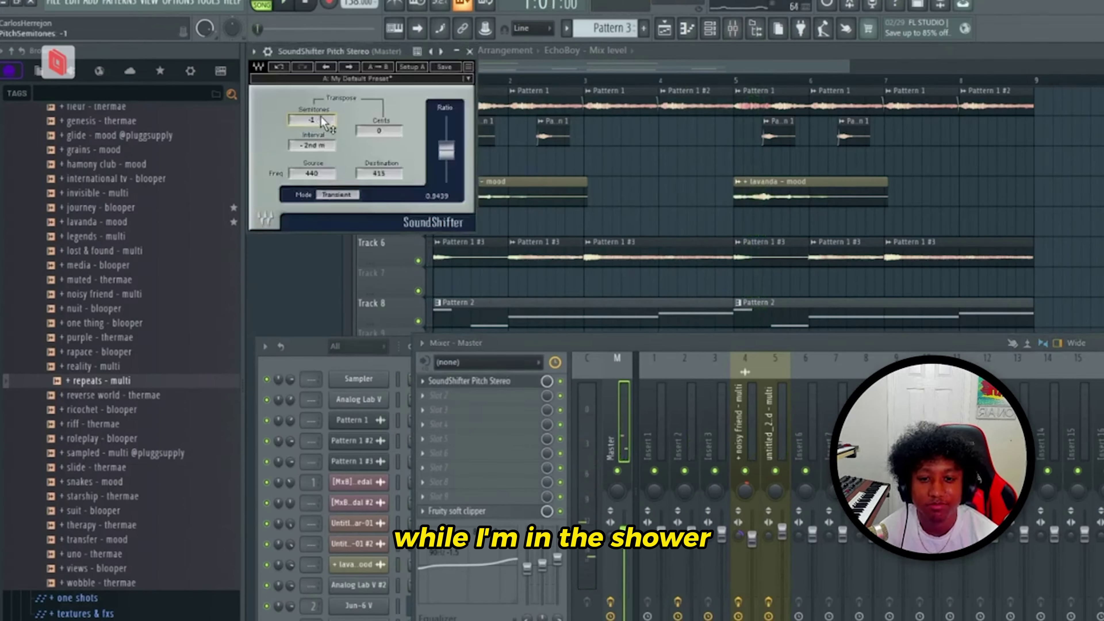
{"action": "key", "text": "space"}
{"action": "left_click", "coordinate": [470, 51]}
{"action": "key", "text": "F9"}
{"action": "key", "text": "F6"}
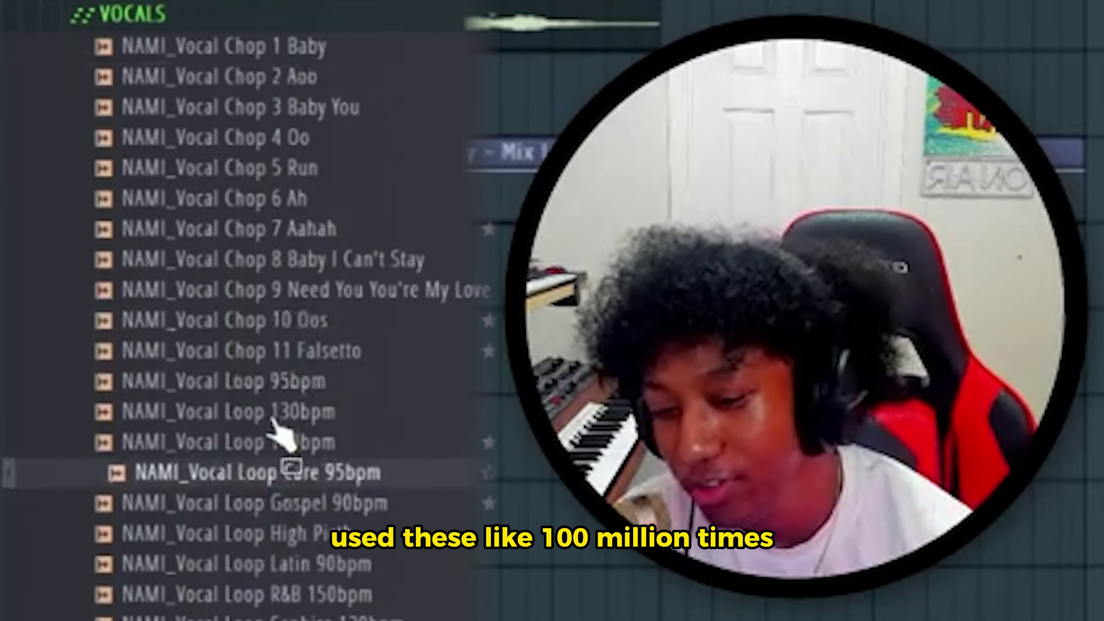
Preview the NAMI Latin 90bpm vocal loop and check the sample settings of the R&B 150bpm clip on Track 16
{"action": "left_click", "coordinate": [300, 565]}
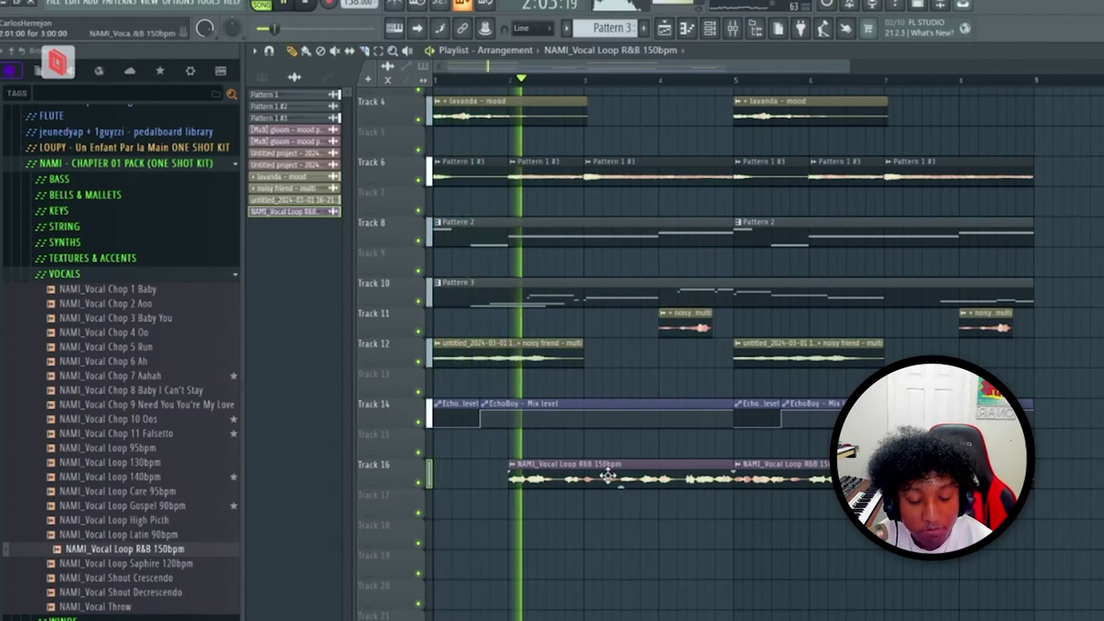
{"action": "double_click", "coordinate": [607, 469]}
{"action": "left_click", "coordinate": [686, 168]}
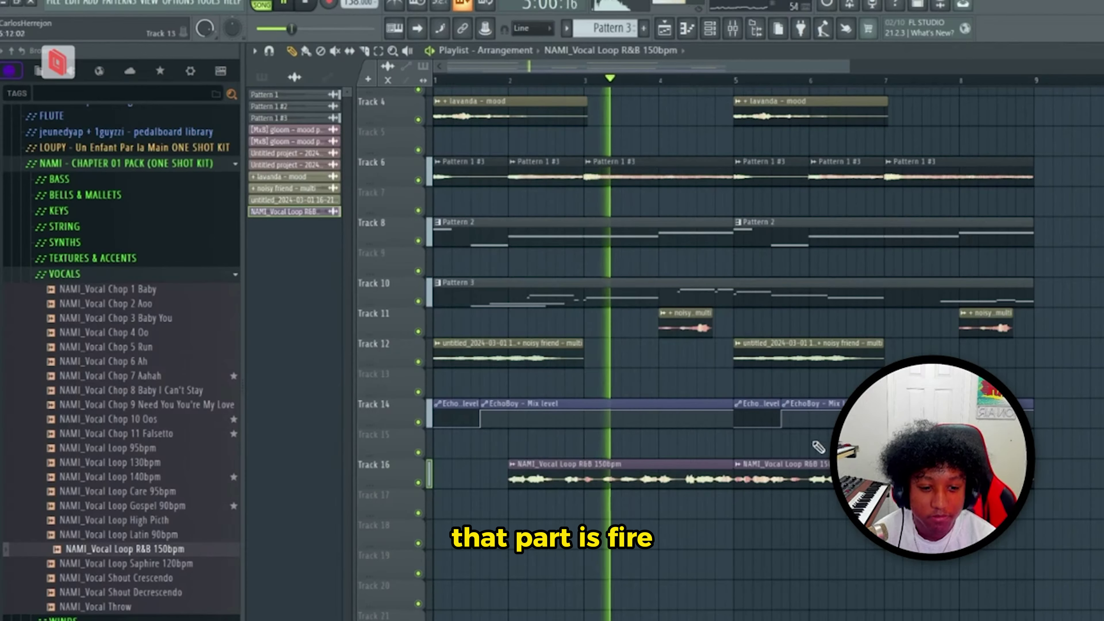
Slice the second NAMI_Vocal Loop R&B 150bpm clip on Track 16 at bar 6 and delete its first part
{"action": "key", "text": "c"}
{"action": "left_click", "coordinate": [809, 481]}
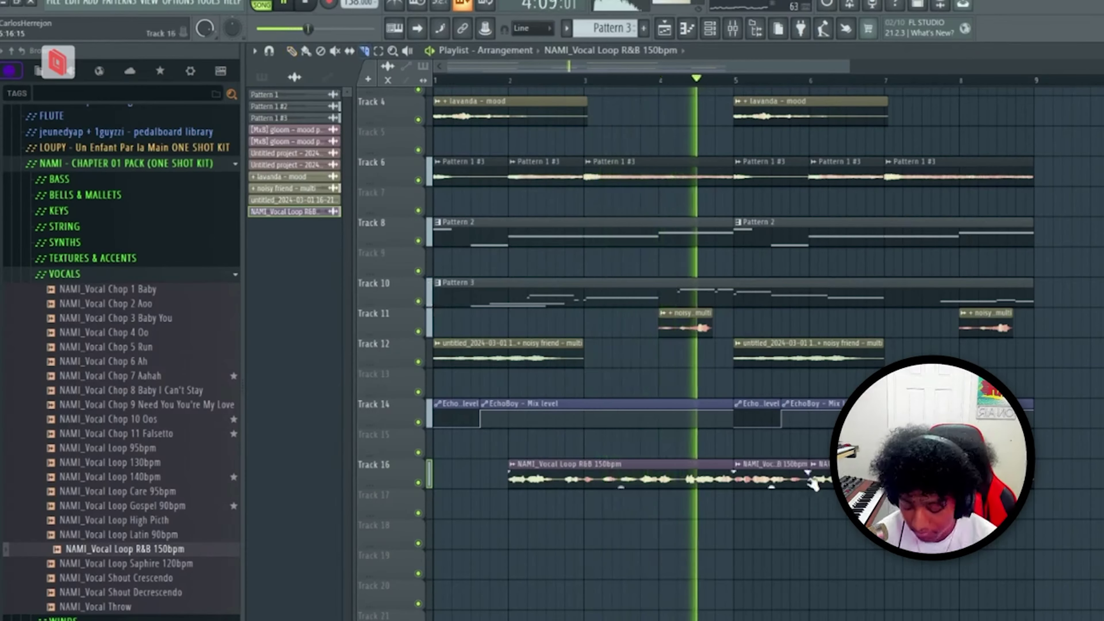
{"action": "key", "text": "p"}
{"action": "right_click", "coordinate": [788, 483]}
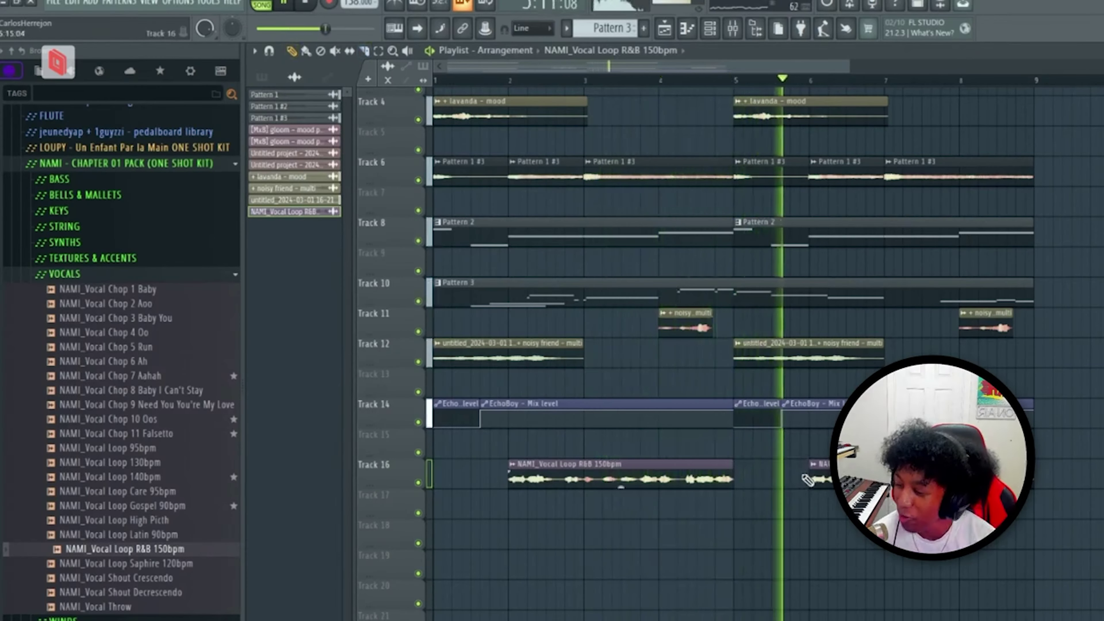
Look through the !One Shots packs, including the Duce sample making essentials bundle, and collapse the opened folders
{"action": "scroll", "coordinate": [103, 321], "scroll_direction": "up", "scroll_amount": 1}
{"action": "scroll", "coordinate": [100, 282], "scroll_direction": "up", "scroll_amount": 1}
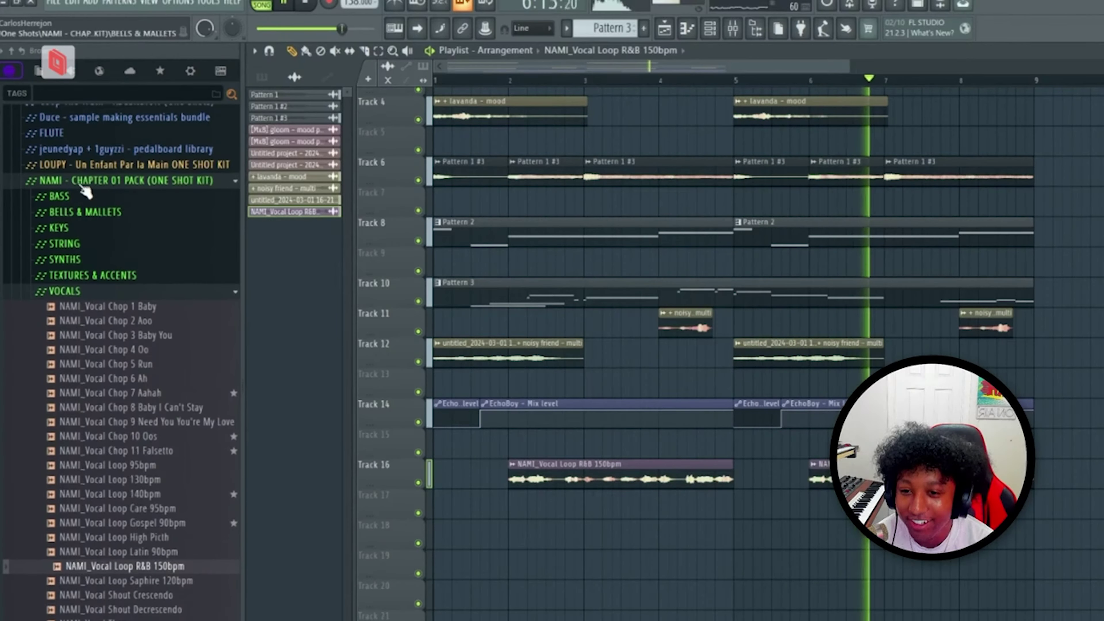
{"action": "left_click", "coordinate": [86, 181]}
{"action": "scroll", "coordinate": [87, 265], "scroll_direction": "up", "scroll_amount": 6}
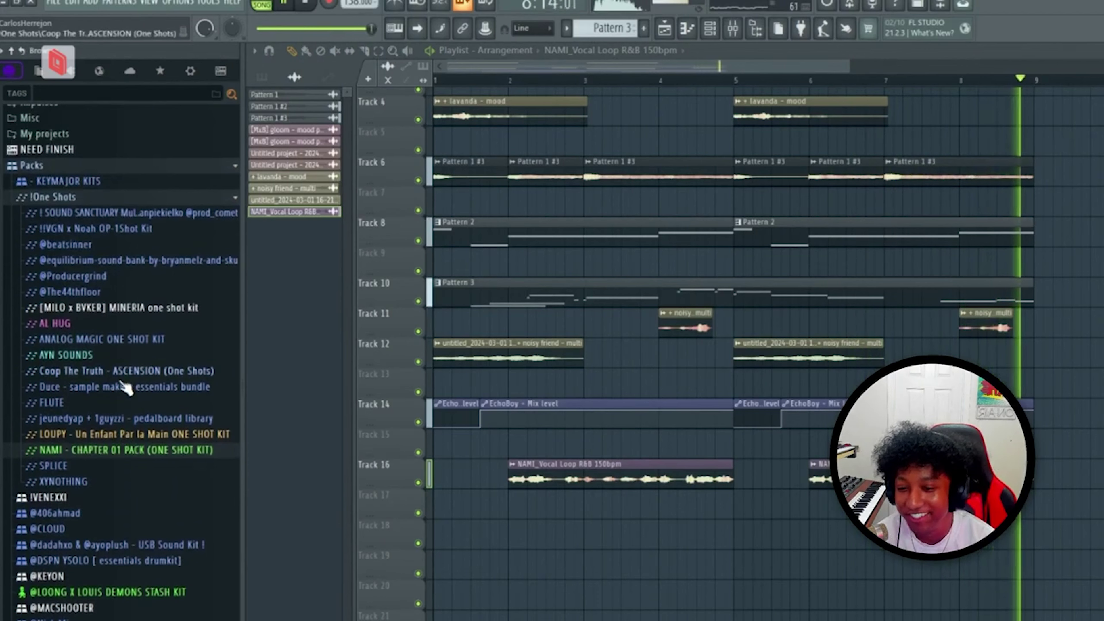
{"action": "left_click", "coordinate": [122, 383]}
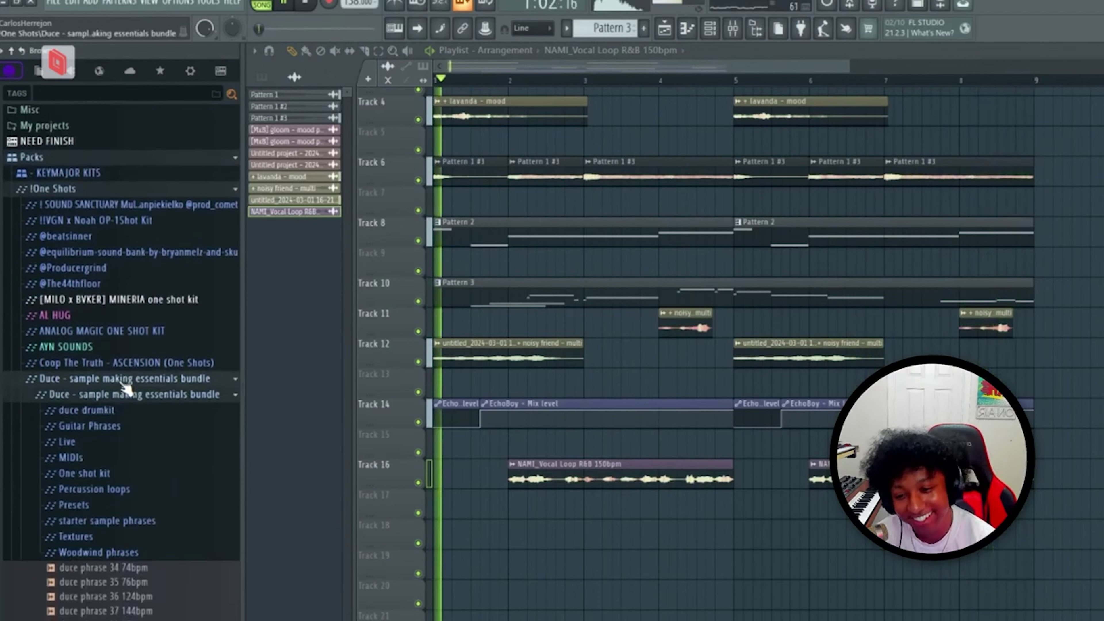
{"action": "left_click", "coordinate": [123, 378]}
{"action": "left_click", "coordinate": [53, 187]}
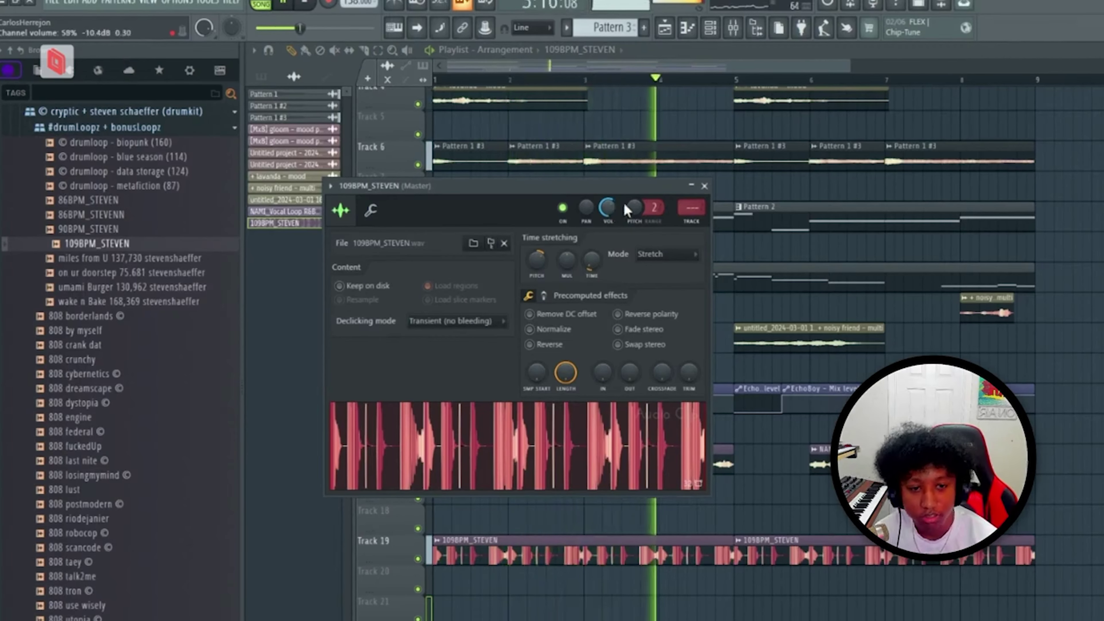
Close the 109BPM_STEVEN clip settings and adjust the pitch knob range of the NAMI_Vocal Loop R&B 150bpm clip
{"action": "left_click", "coordinate": [704, 186]}
{"action": "double_click", "coordinate": [628, 453]}
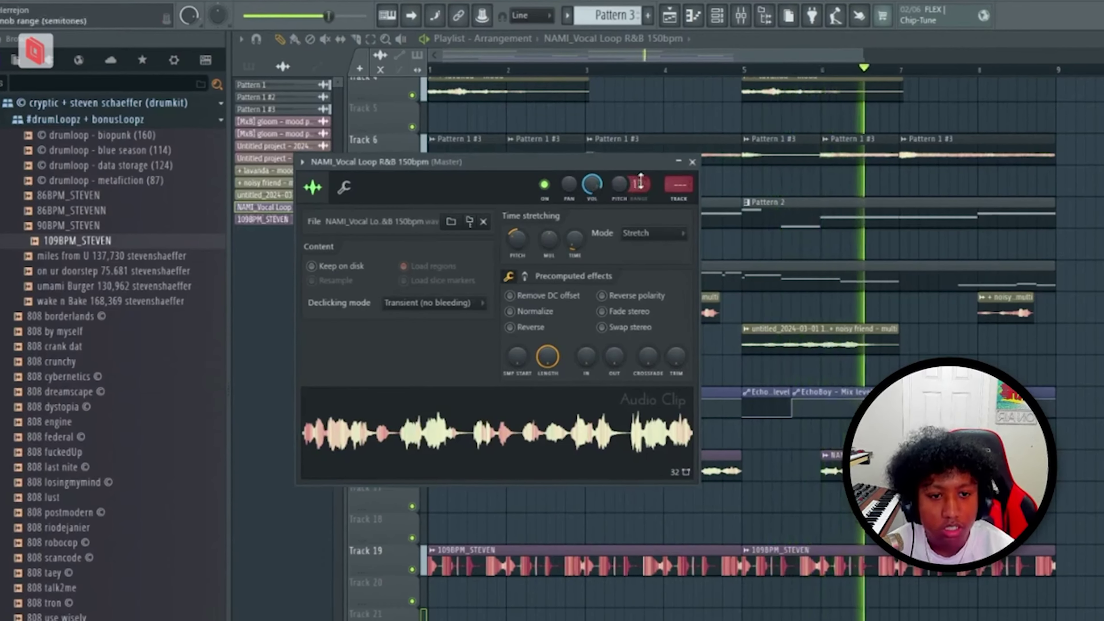
{"action": "left_click_drag", "start_coordinate": [640, 182], "coordinate": [620, 147]}
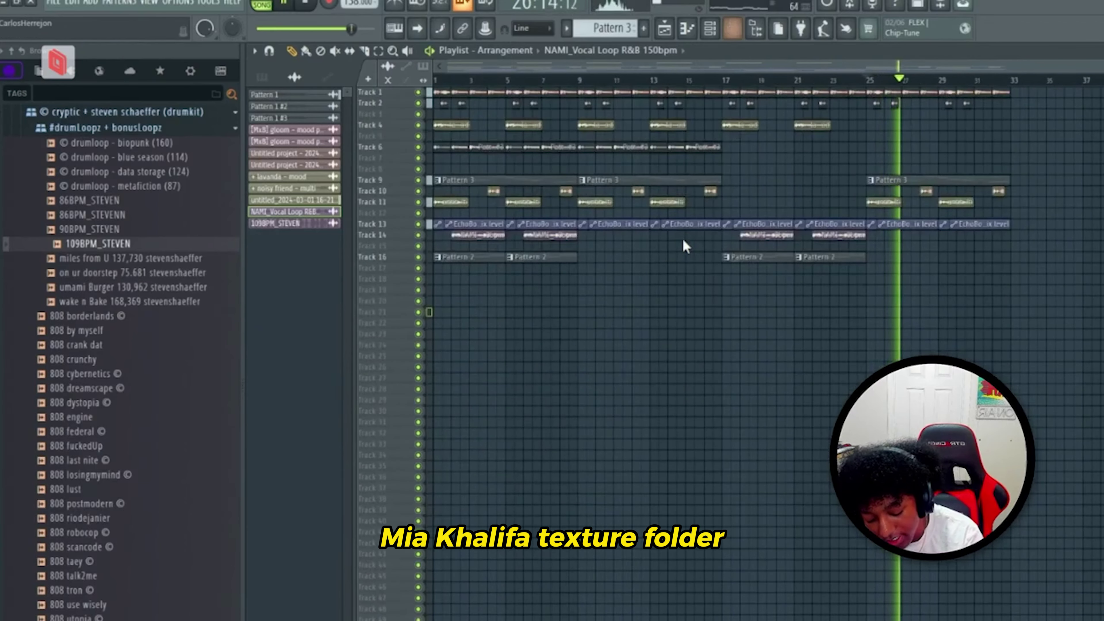
Open the mixer over the arrangement and select the insert holding the NAMI R&B 150bpm vocal loop
{"action": "scroll", "coordinate": [684, 247], "scroll_direction": "up", "scroll_amount": 4}
{"action": "key", "text": "F9"}
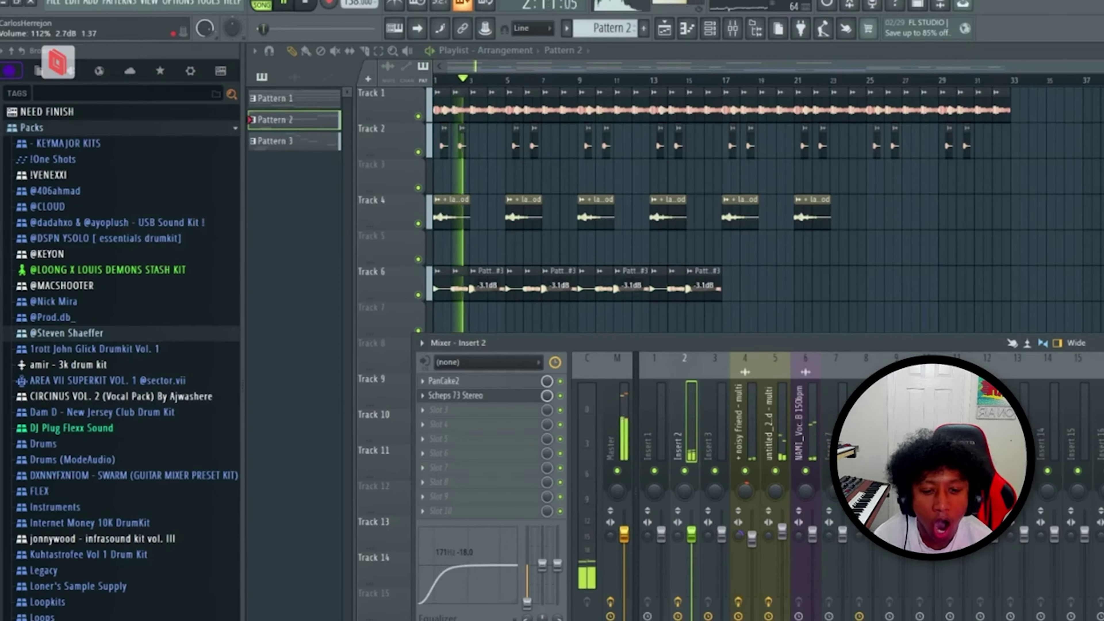
{"action": "left_click", "coordinate": [805, 422]}
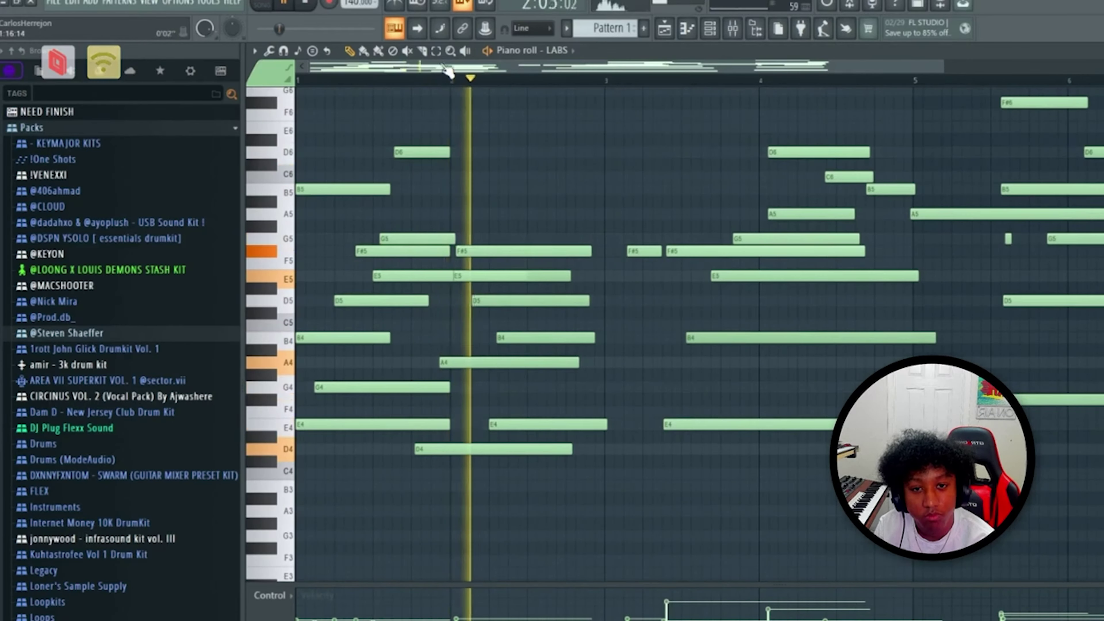
Try deleting all LABS notes from bar 3 onward, and restore them
{"action": "key", "text": "e"}
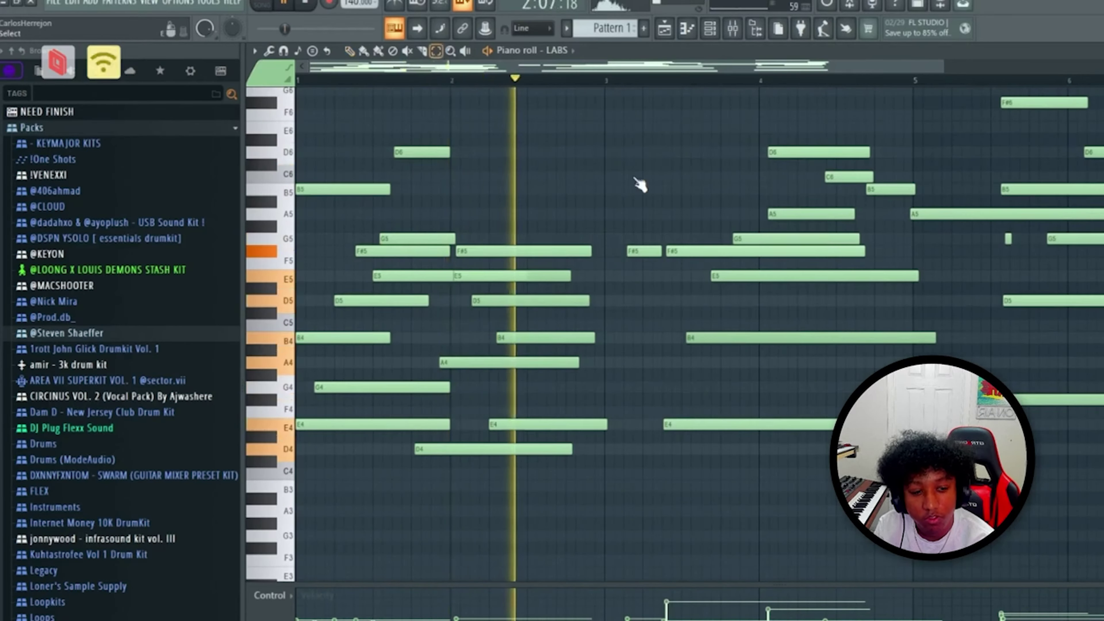
{"action": "left_click_drag", "start_coordinate": [1078, 482], "coordinate": [651, 61]}
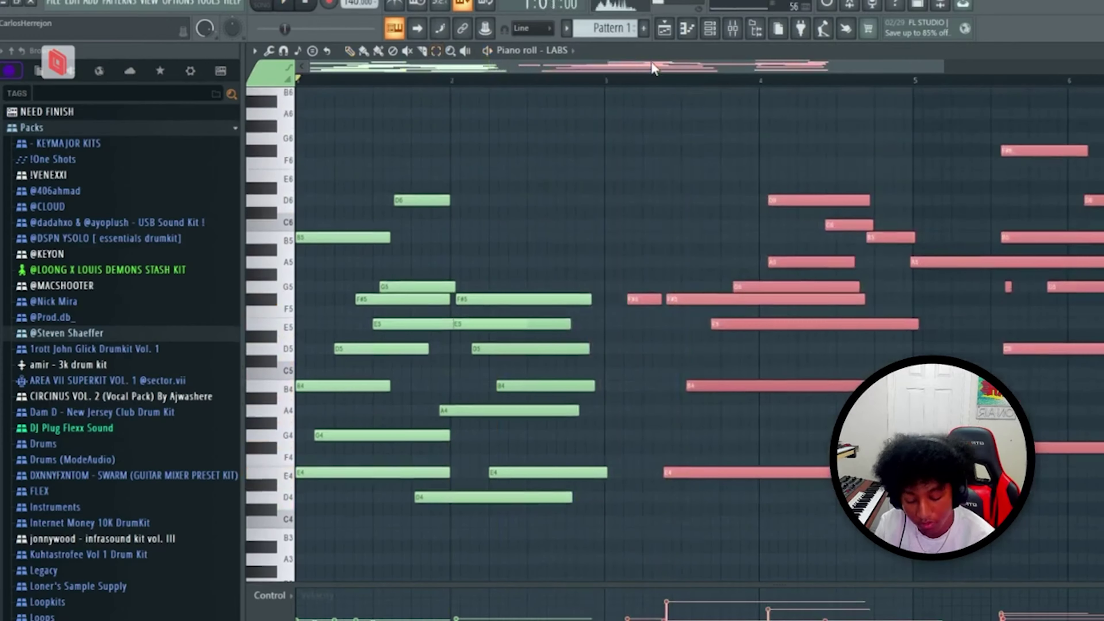
{"action": "key", "text": "Delete"}
{"action": "key", "text": "space"}
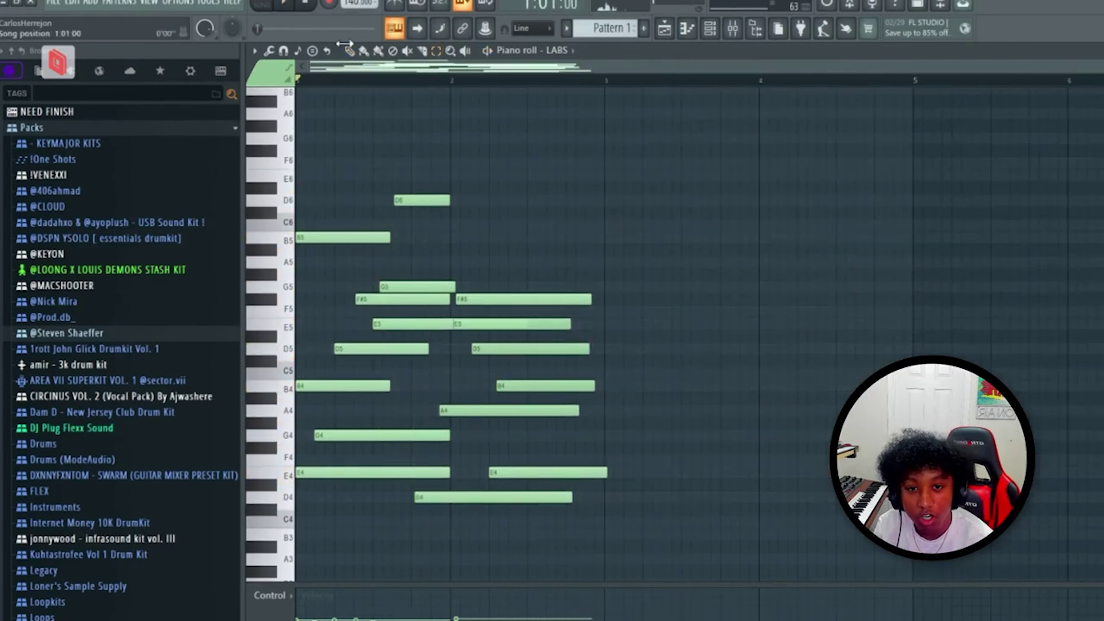
{"action": "key", "text": "ctrl+z"}
Move the selected second-phrase notes earlier so its low E4 note starts exactly at bar 3
{"action": "key", "text": "space"}
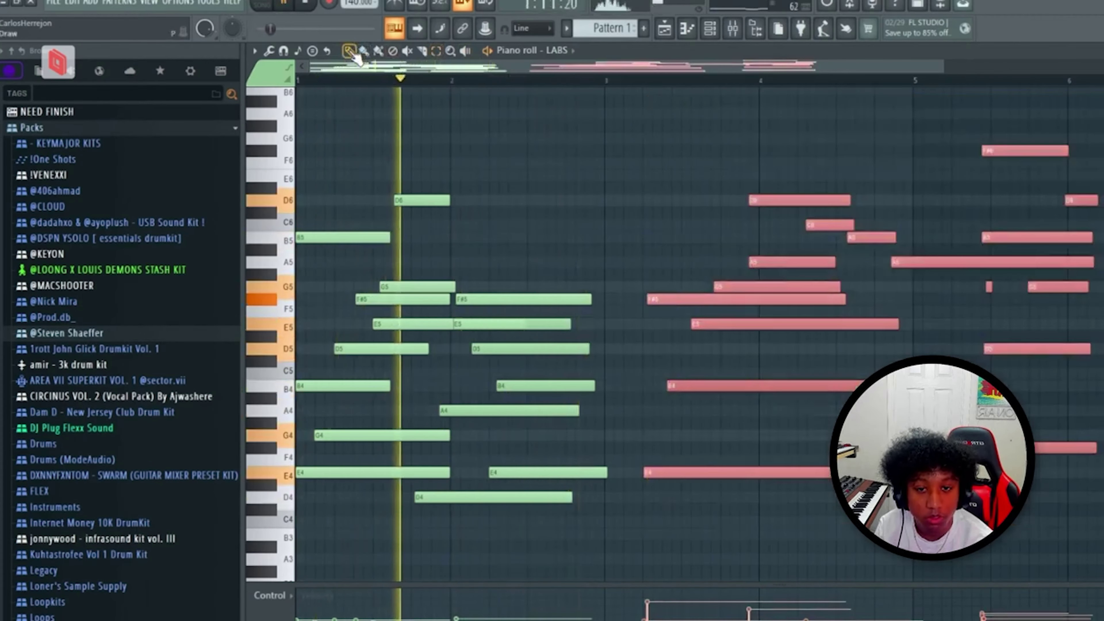
{"action": "left_click_drag", "start_coordinate": [674, 472], "coordinate": [636, 468]}
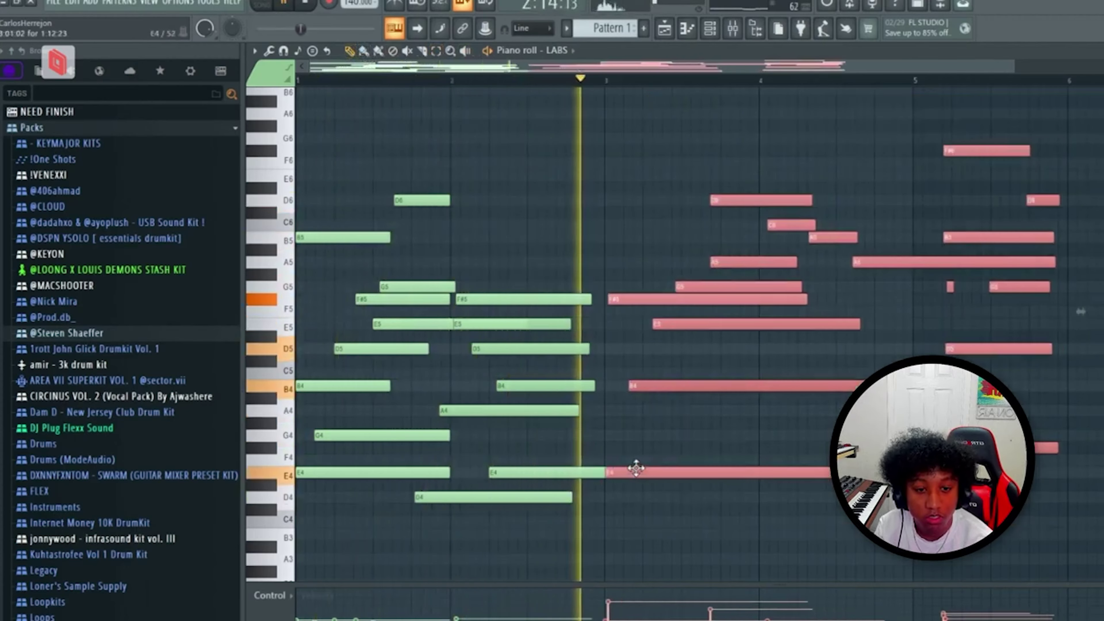
{"action": "key", "text": "space"}
Try nudging the high D6 note in bar 1 slightly earlier and play back the melody
{"action": "left_click_drag", "start_coordinate": [428, 201], "coordinate": [421, 200]}
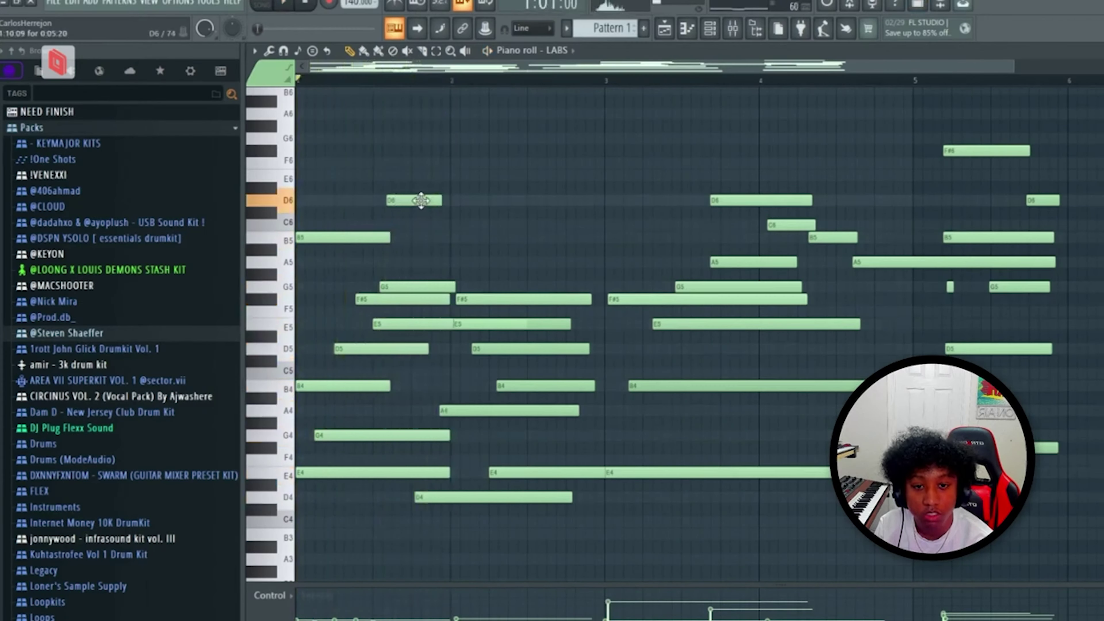
{"action": "key", "text": "space"}
{"action": "scroll", "coordinate": [431, 138], "scroll_direction": "down", "scroll_amount": 3}
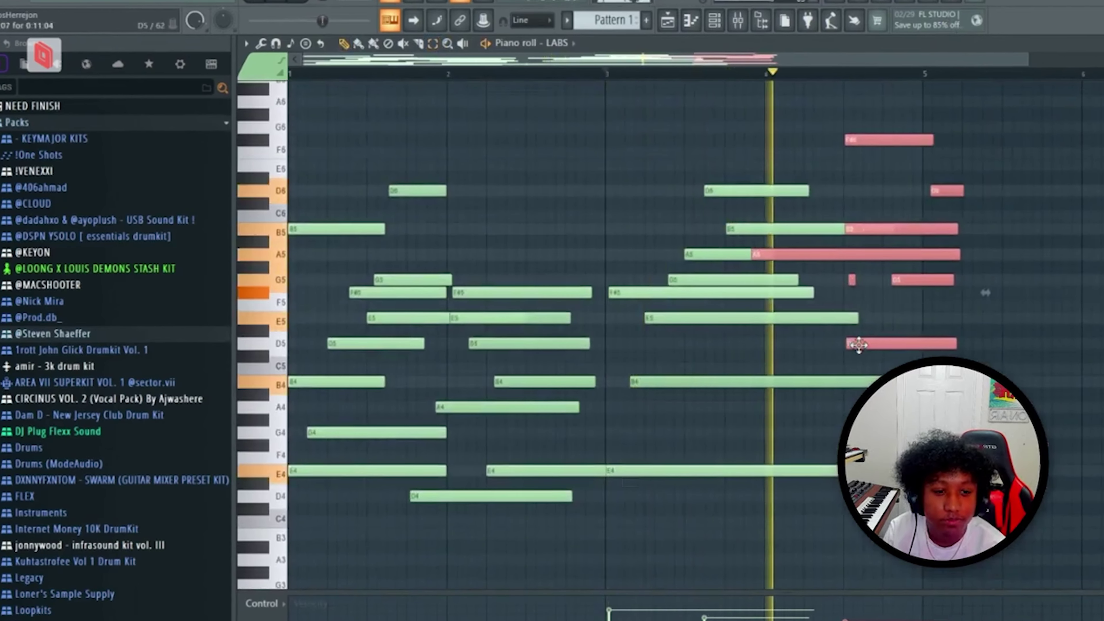
{"action": "left_click", "coordinate": [573, 74]}
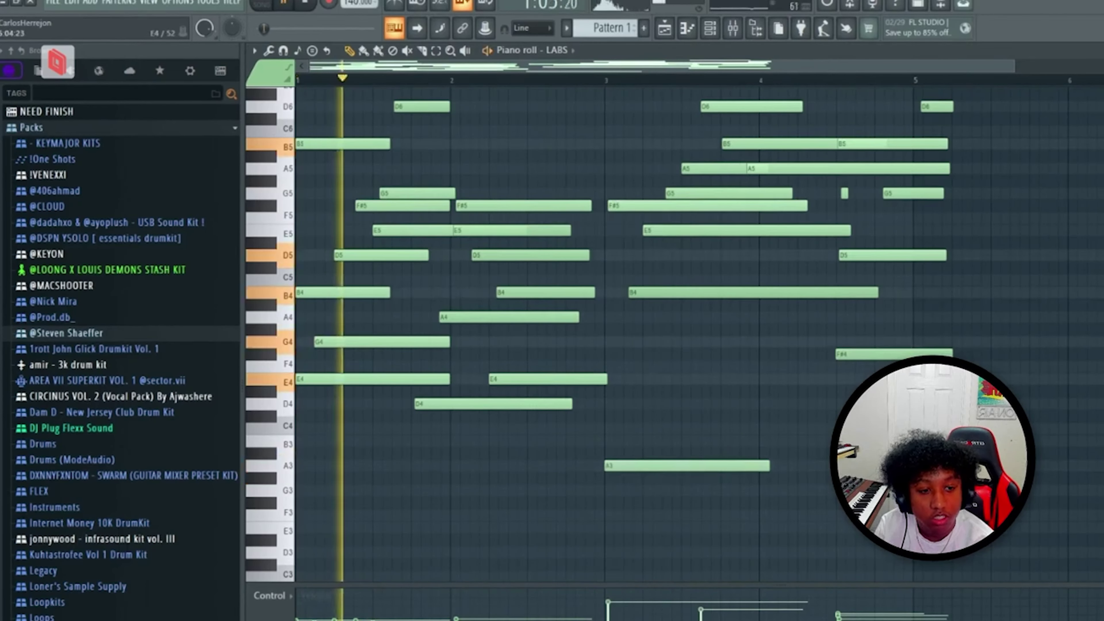
{"action": "scroll", "coordinate": [952, 565], "scroll_direction": "up", "scroll_amount": 4}
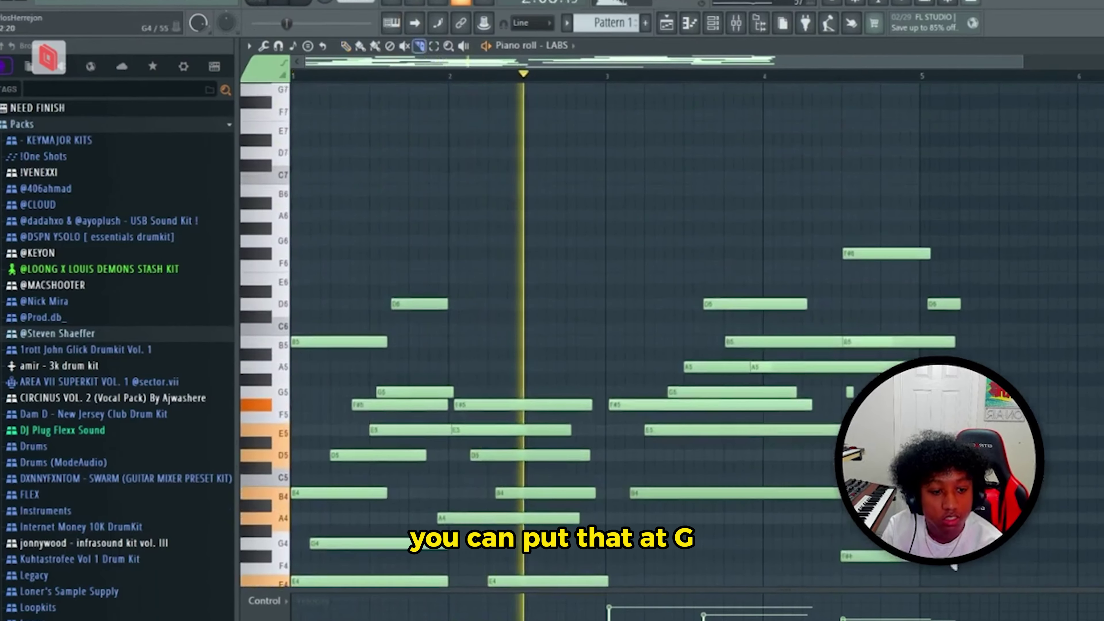
{"action": "scroll", "coordinate": [954, 565], "scroll_direction": "down", "scroll_amount": 3}
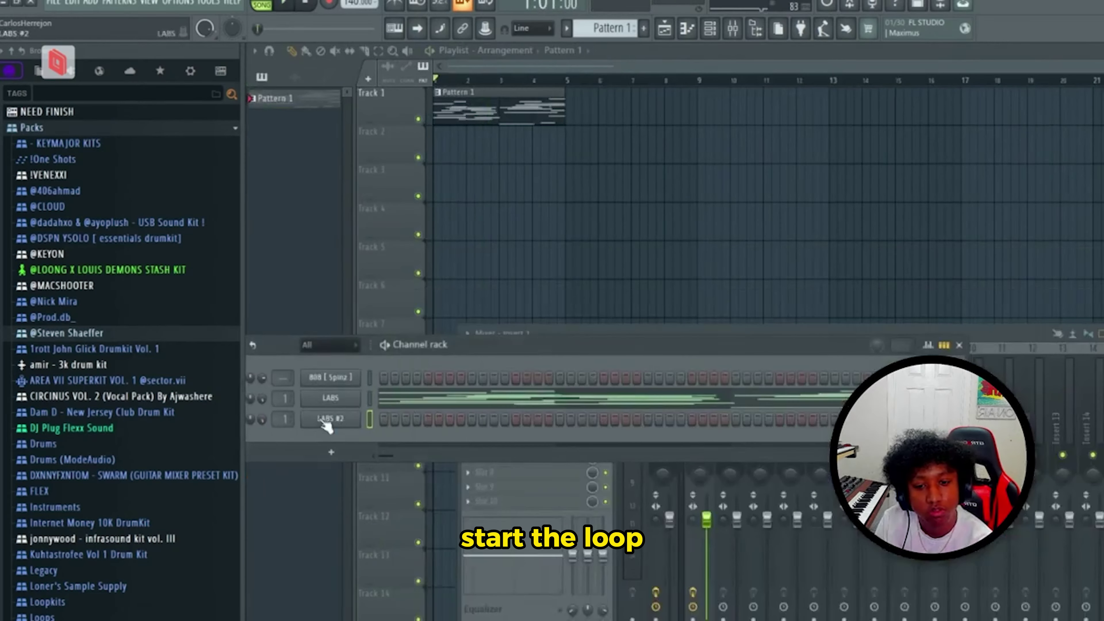
Swap the two halves of the melody in the piano roll so the bar 3 phrase comes first, and listen back
{"action": "right_click", "coordinate": [327, 424]}
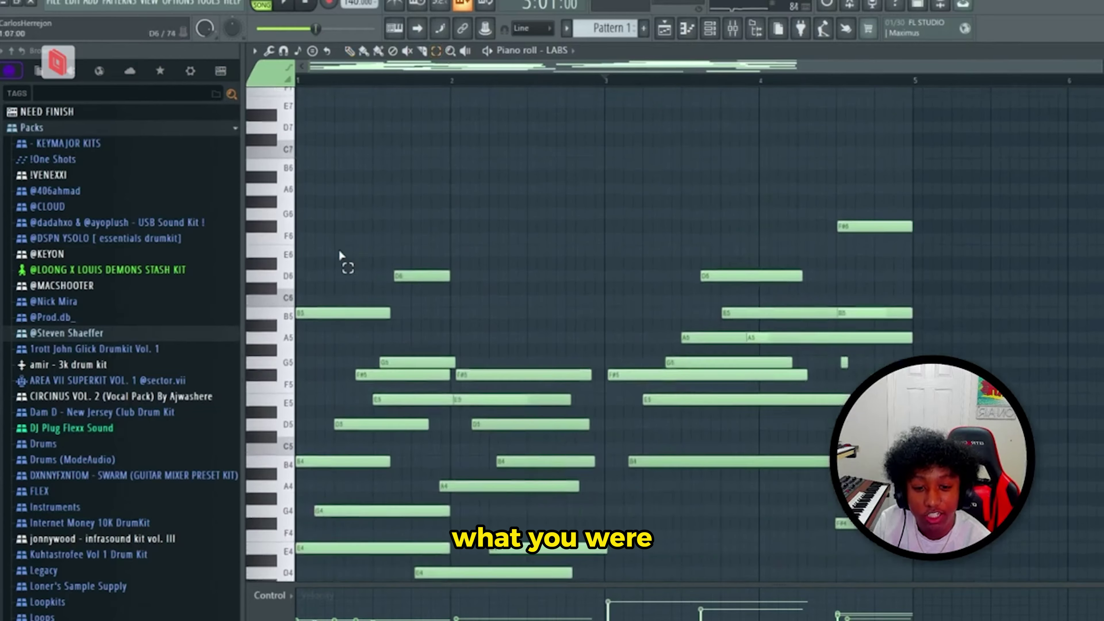
{"action": "left_click_drag", "start_coordinate": [338, 191], "coordinate": [531, 483]}
{"action": "key", "text": "space"}
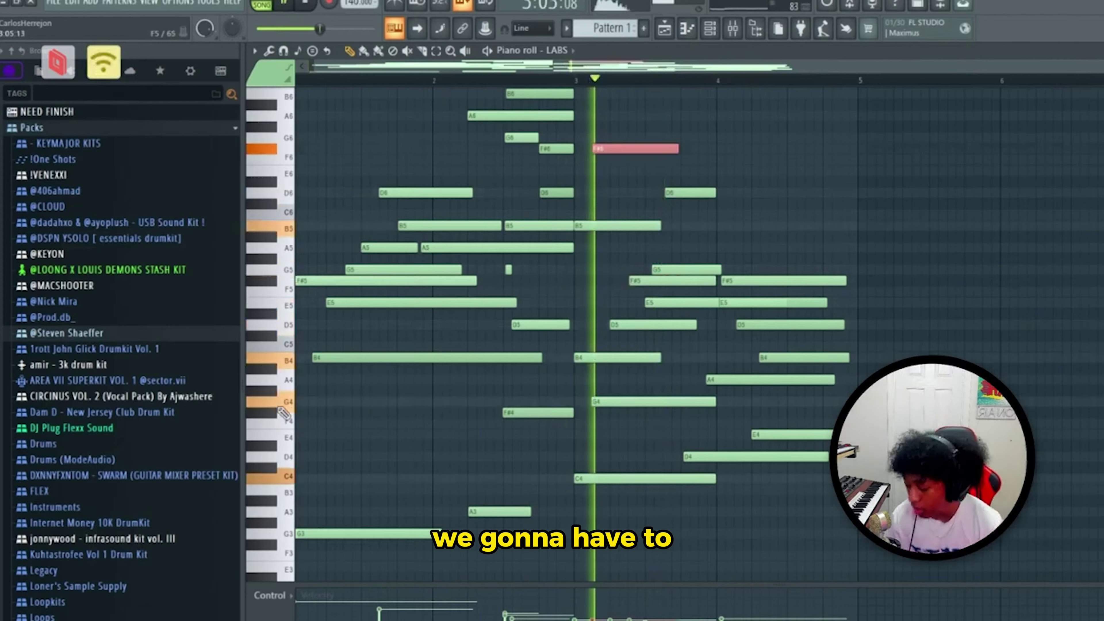
{"action": "scroll", "coordinate": [284, 414], "scroll_direction": "up", "scroll_amount": 3}
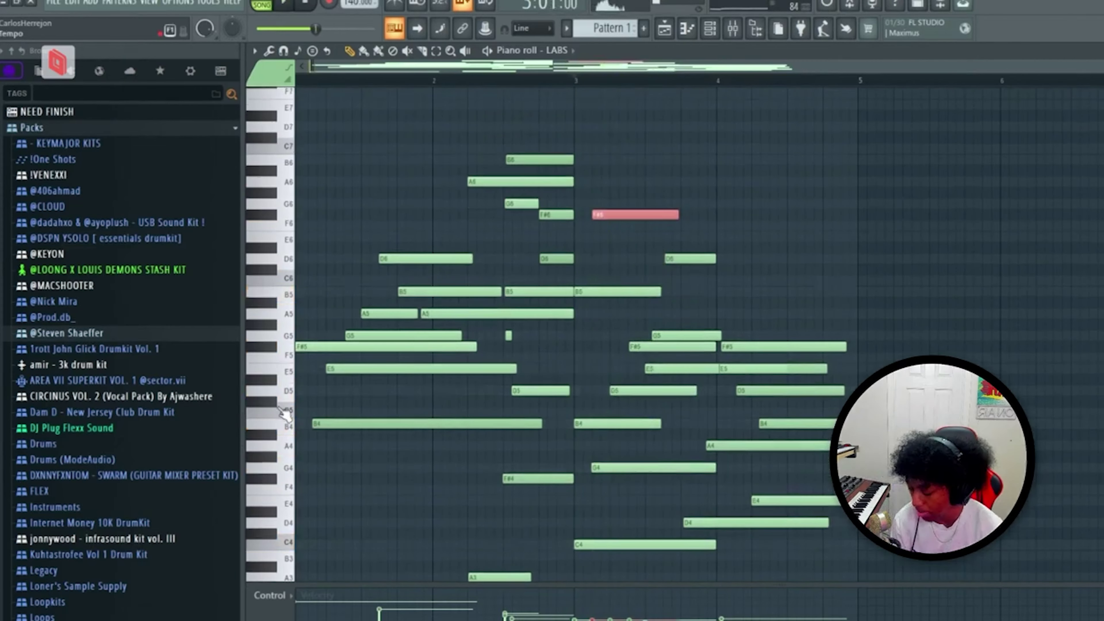
{"action": "key", "text": "space"}
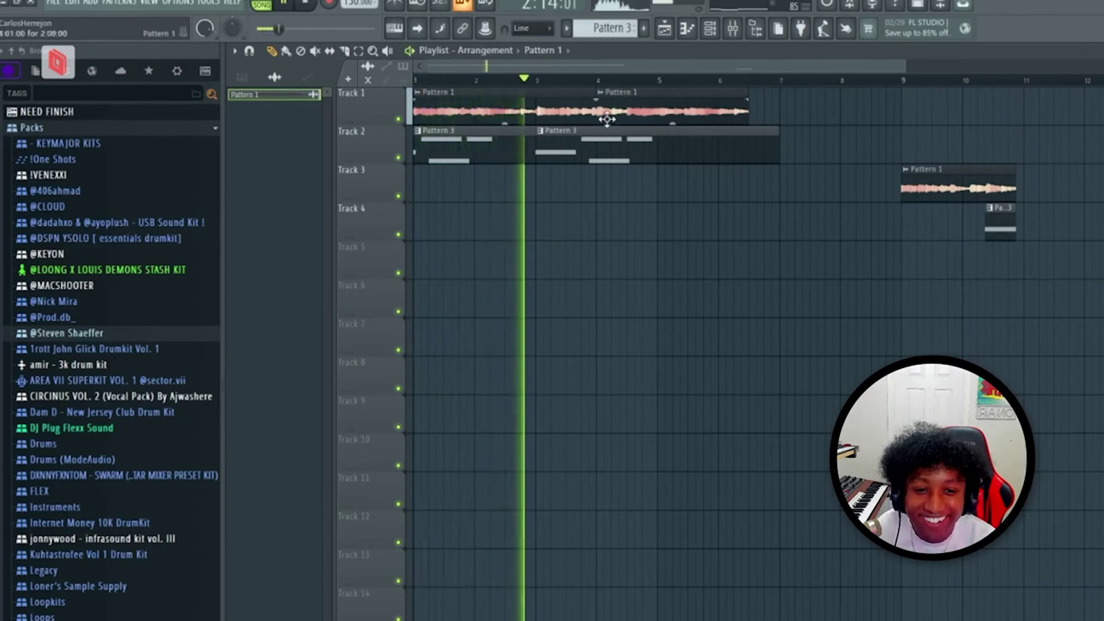
Trim the last Pattern 1 audio clip on Track 1 and the Pattern 3 clip on Track 2 to end at bar 5
{"action": "left_click_drag", "start_coordinate": [598, 121], "coordinate": [604, 120]}
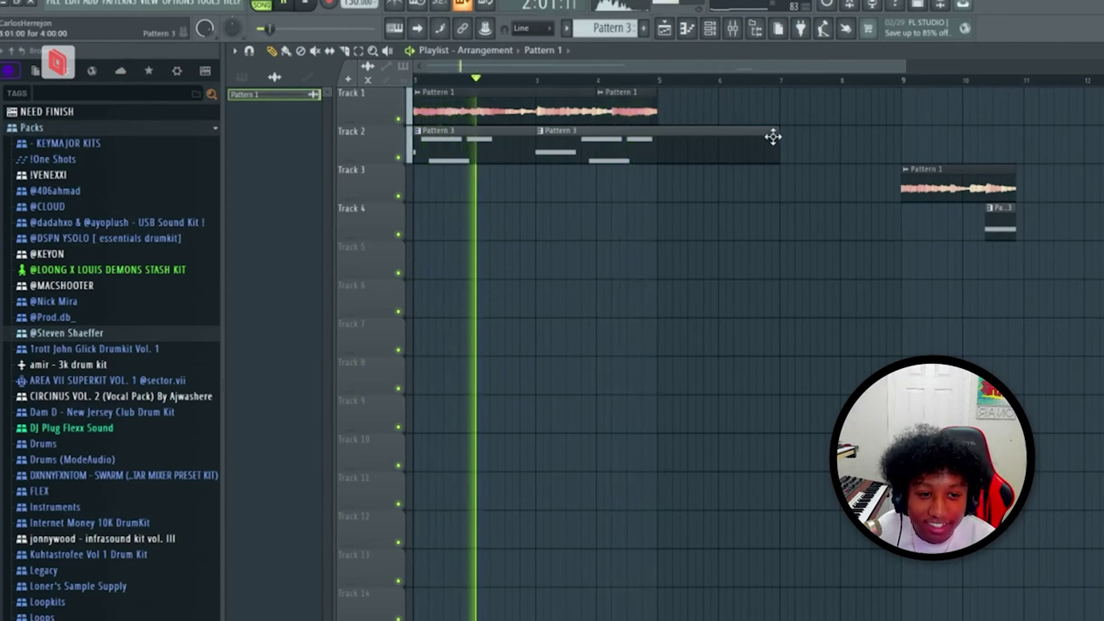
{"action": "left_click_drag", "start_coordinate": [754, 135], "coordinate": [657, 136]}
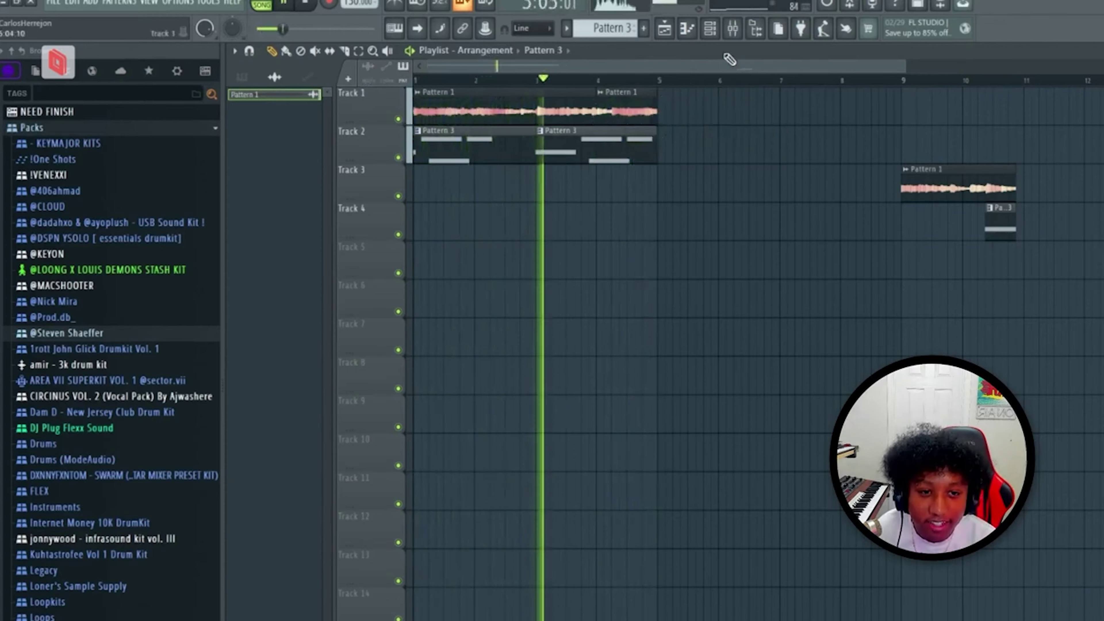
Transpose the master by 2 semitones with SoundShifter Pitch Stereo, and close the plugin and mixer
{"action": "left_click", "coordinate": [733, 29]}
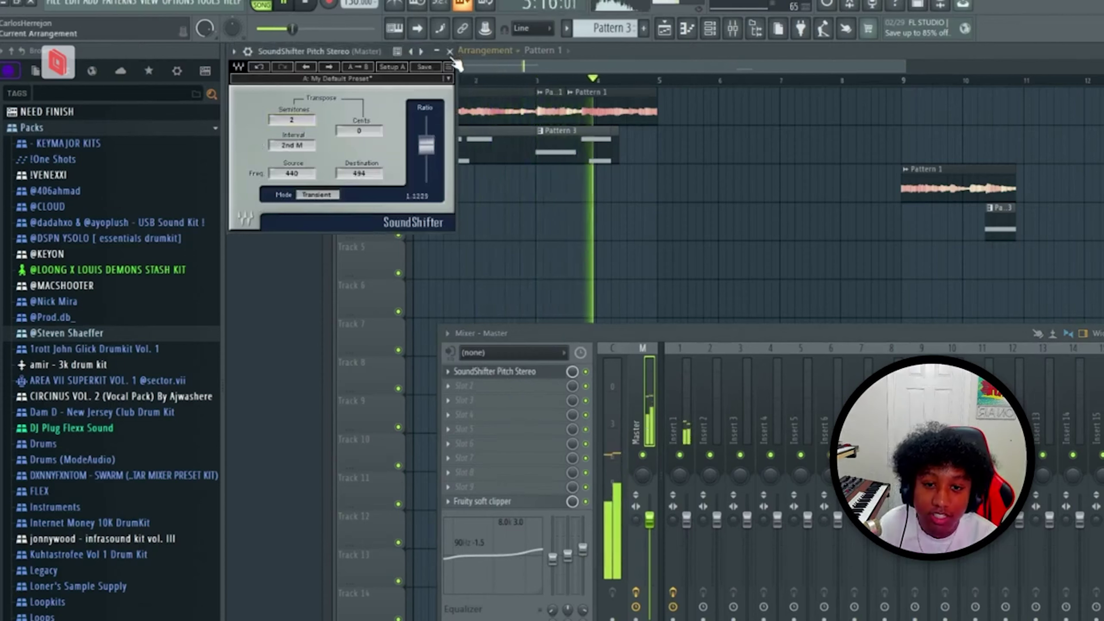
{"action": "left_click", "coordinate": [450, 51]}
{"action": "key", "text": "F9"}
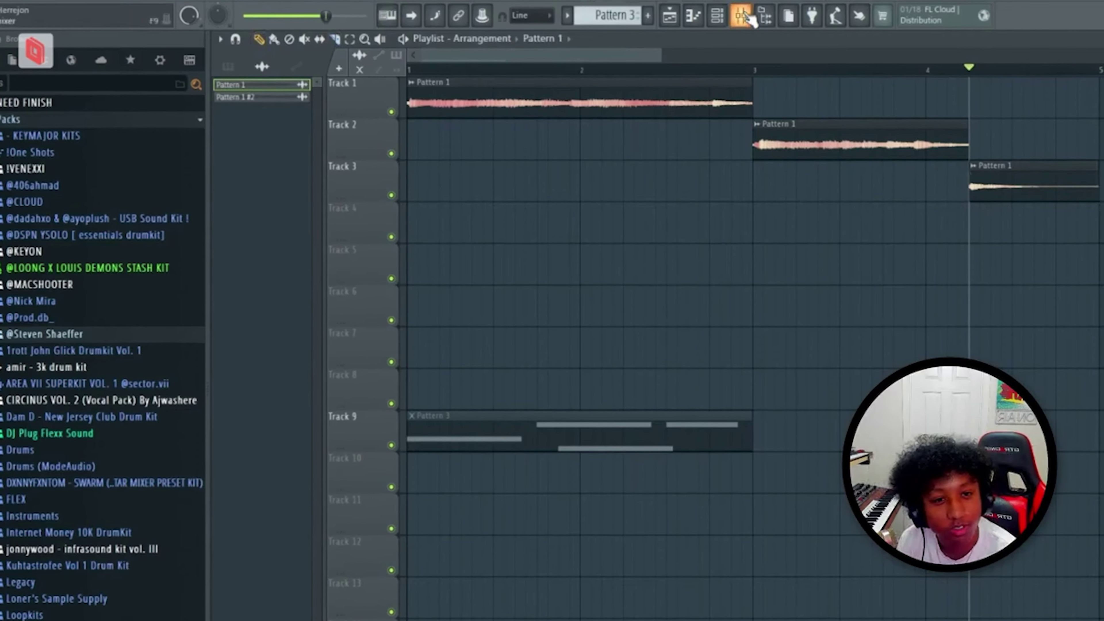
Check the Fruity soft clipper on the Master track and open its SoundShifter Pitch Stereo
{"action": "key", "text": "F9"}
{"action": "left_click", "coordinate": [535, 512]}
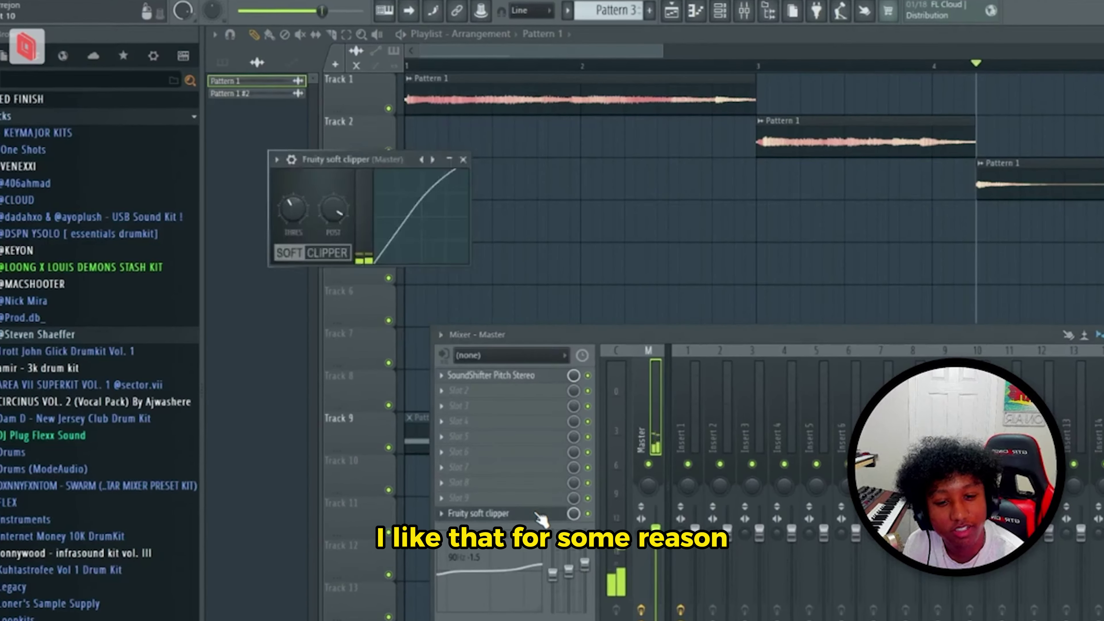
{"action": "left_click", "coordinate": [536, 512]}
{"action": "left_click", "coordinate": [537, 375]}
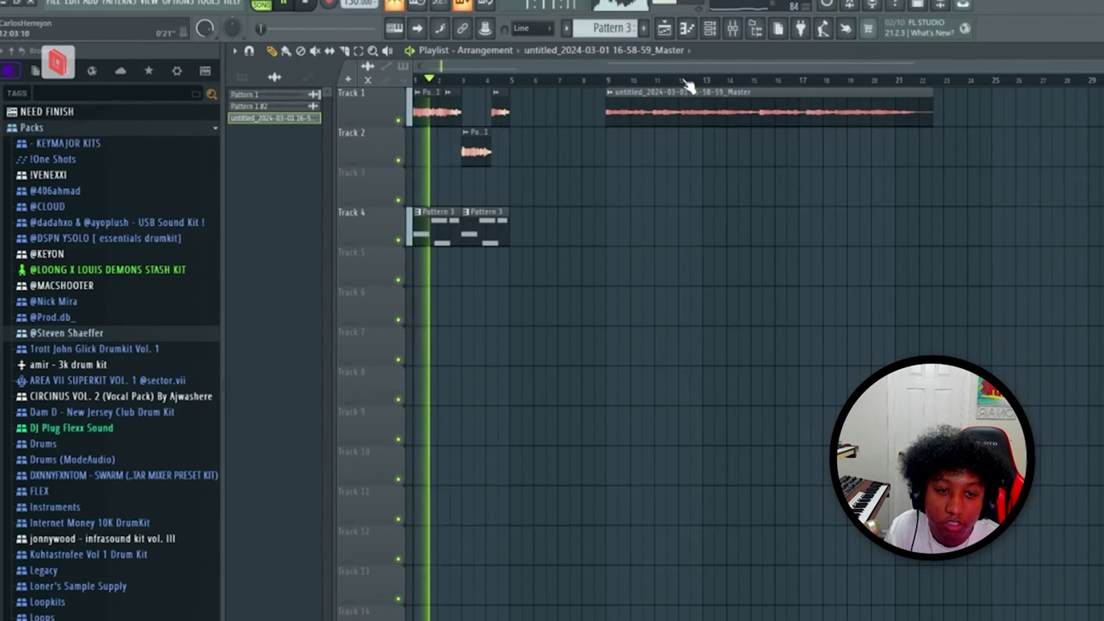
{"action": "left_click", "coordinate": [681, 80]}
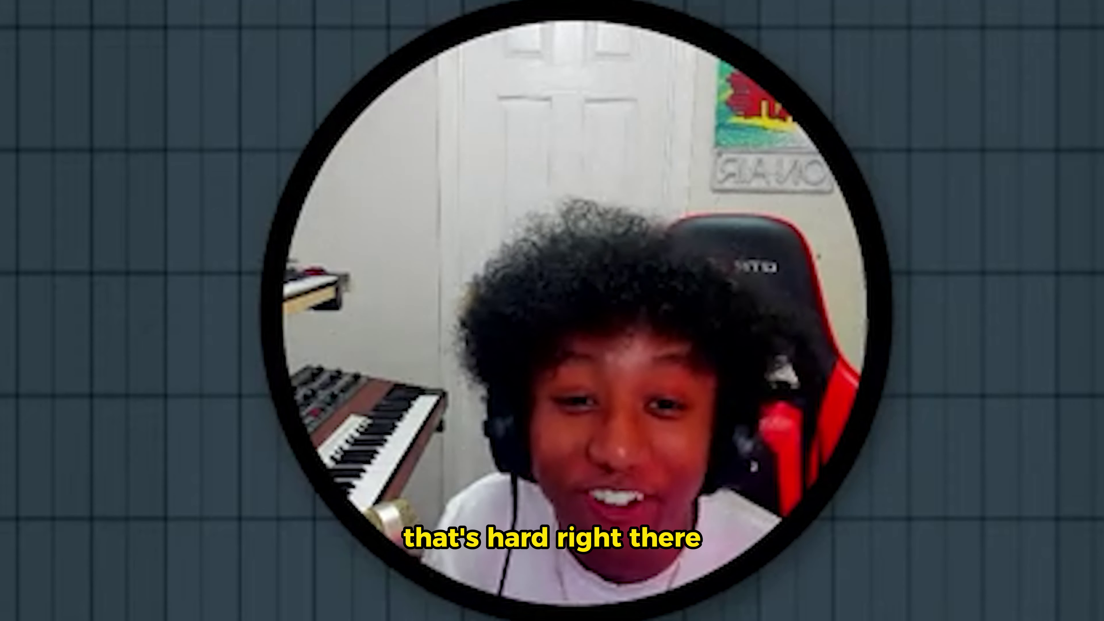
{"action": "key", "text": "space"}
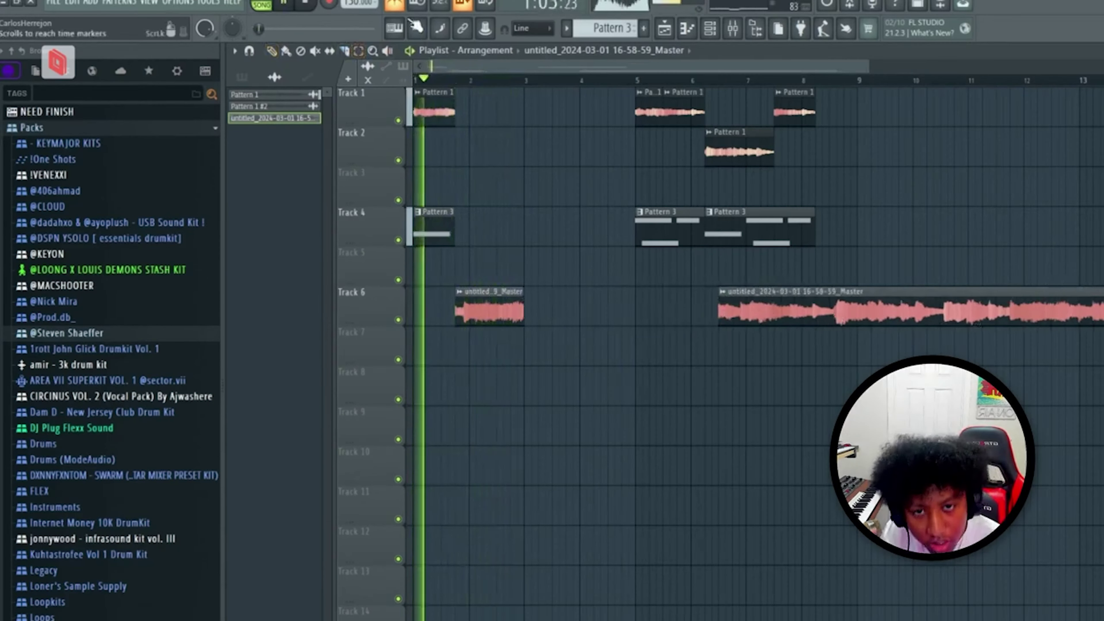
{"action": "left_click_drag", "start_coordinate": [547, 404], "coordinate": [365, 80]}
{"action": "left_click", "coordinate": [284, 52]}
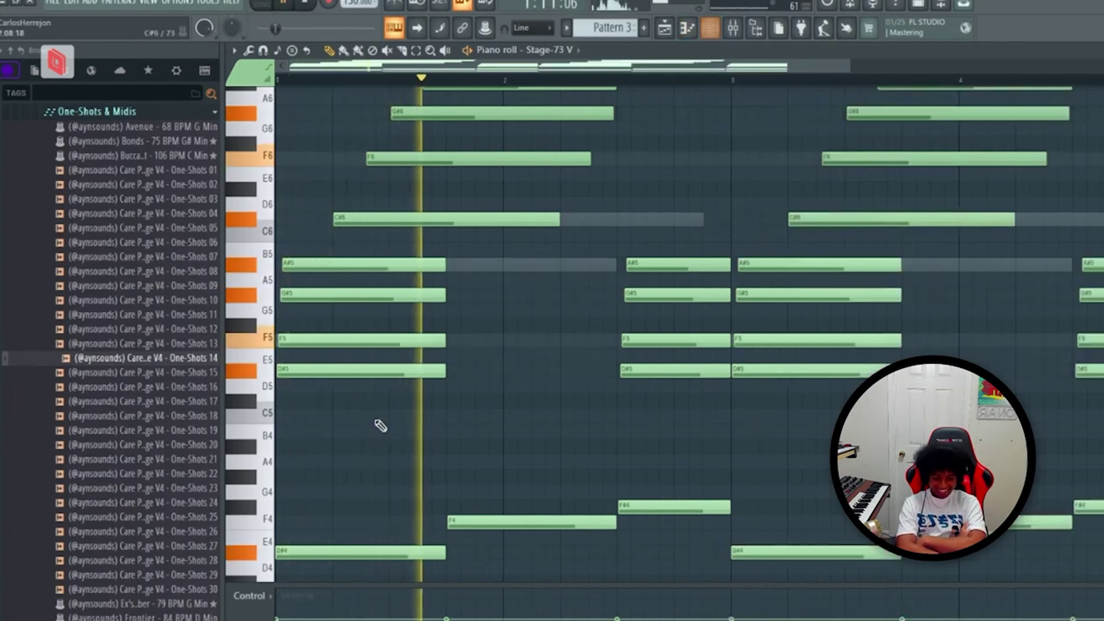
Lengthen the Stage-73 V chord notes D#5, F5, G#5 and A#5 at bars 1 and 3 to reach the following chords
{"action": "left_click_drag", "start_coordinate": [507, 377], "coordinate": [356, 243]}
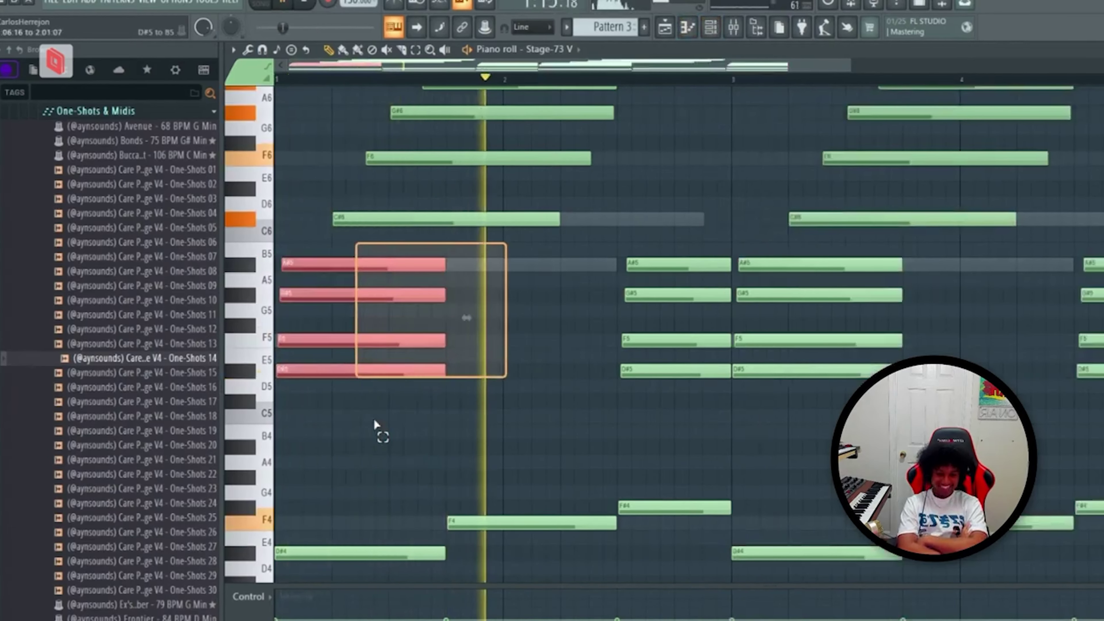
{"action": "left_click_drag", "start_coordinate": [921, 391], "coordinate": [734, 245]}
{"action": "left_click_drag", "start_coordinate": [902, 372], "coordinate": [1073, 372]}
{"action": "scroll", "coordinate": [367, 423], "scroll_direction": "down", "scroll_amount": 2}
{"action": "left_click", "coordinate": [368, 428]}
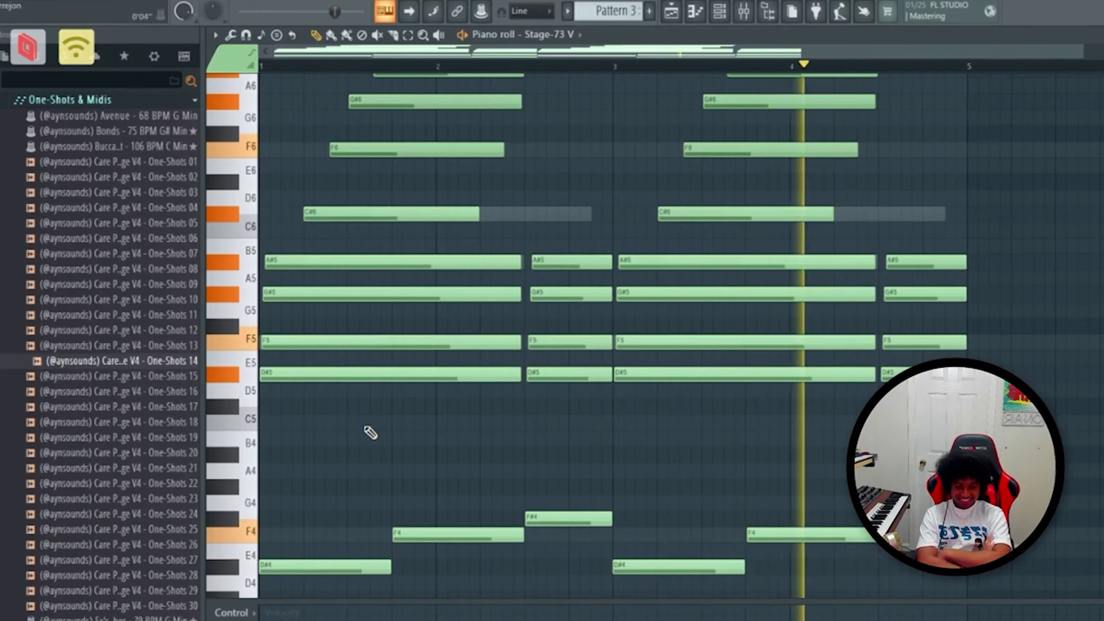
{"action": "left_click", "coordinate": [365, 430], "text": "ctrl"}
Route the Stage-73 V channel to mixer insert 2 and raise that insert's volume slightly
{"action": "key", "text": "F6"}
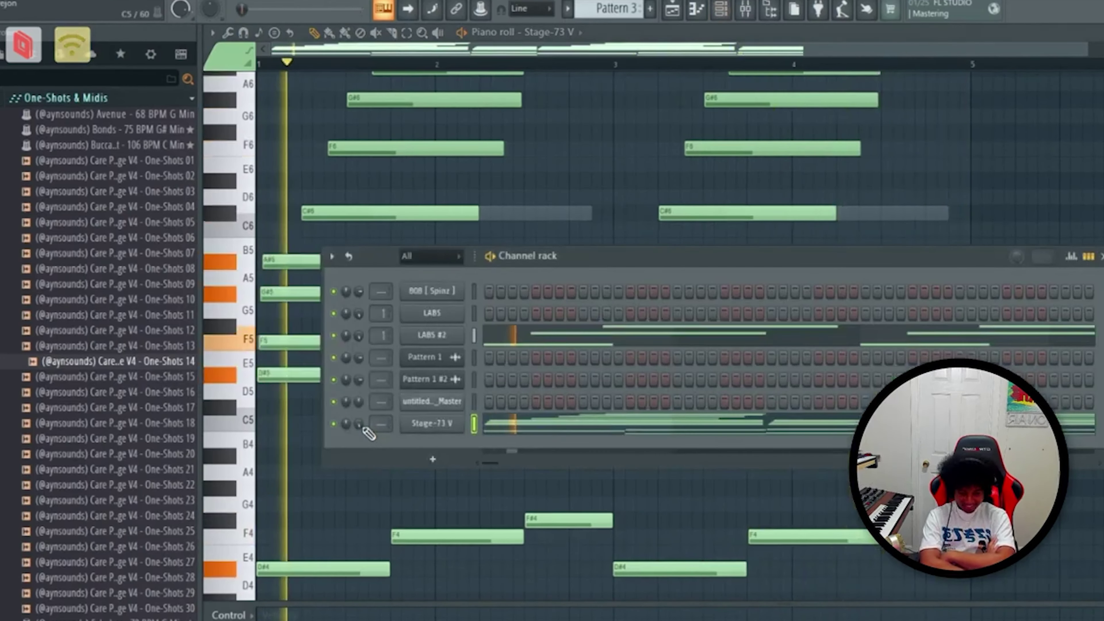
{"action": "key", "text": "F7"}
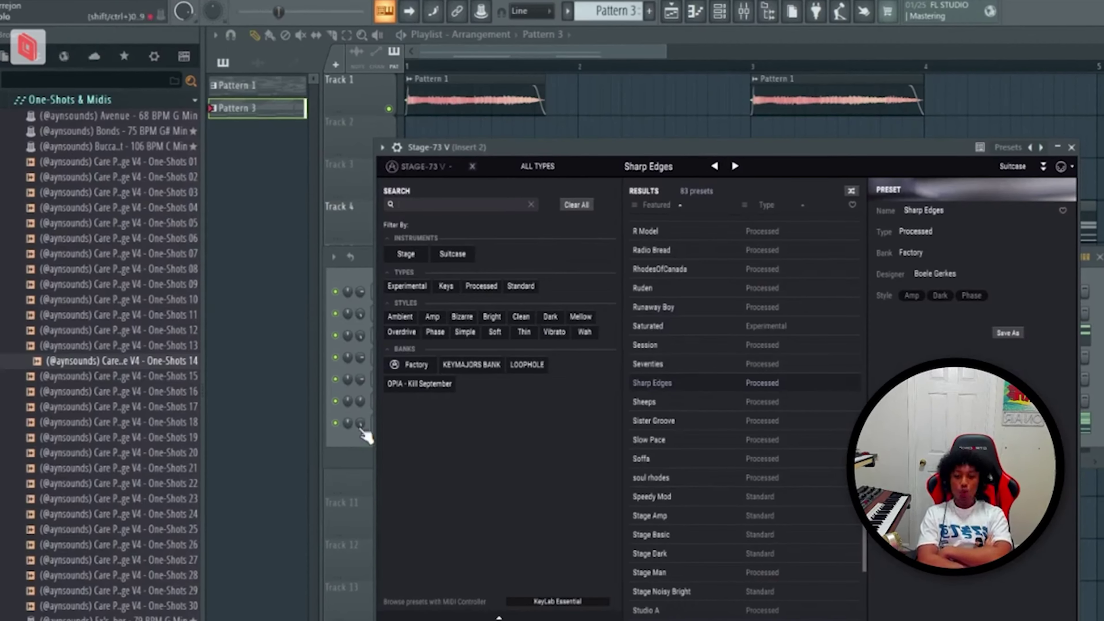
{"action": "left_click", "coordinate": [358, 427]}
{"action": "key", "text": "F9"}
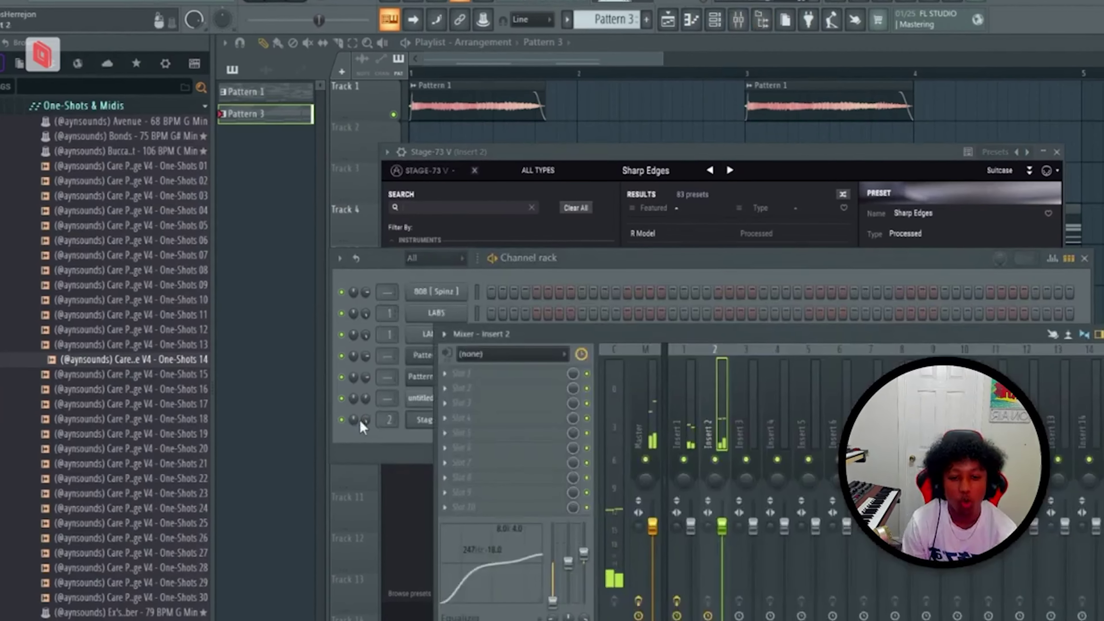
{"action": "left_click_drag", "start_coordinate": [720, 520], "coordinate": [721, 513]}
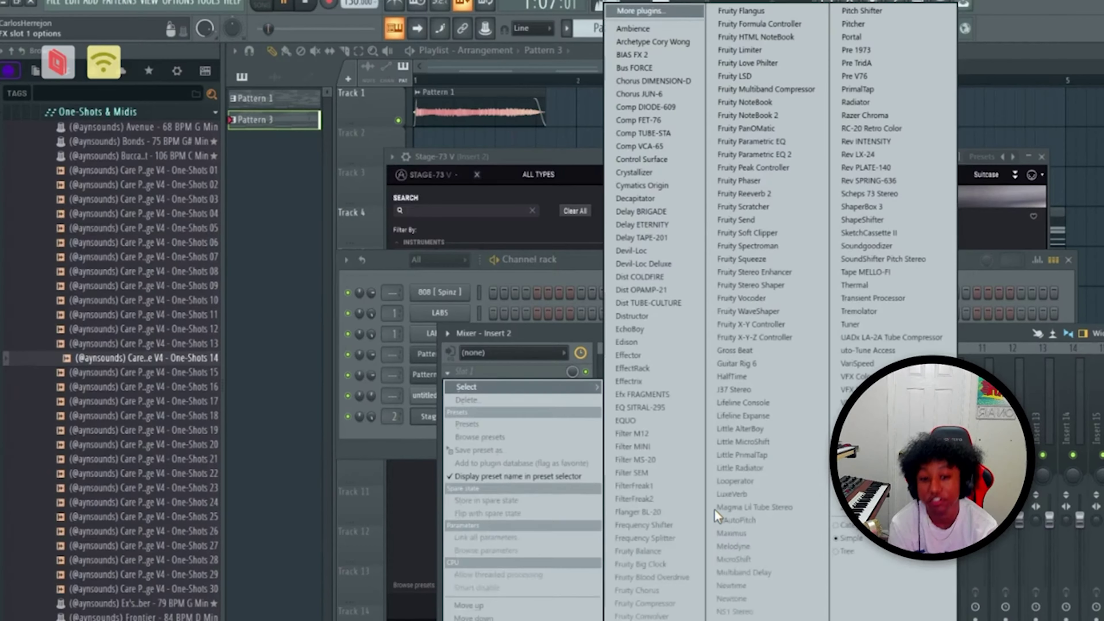
Load Scheps 73 Stereo in the first effect slot of insert 2 and slightly boost its high band
{"action": "left_click", "coordinate": [714, 509]}
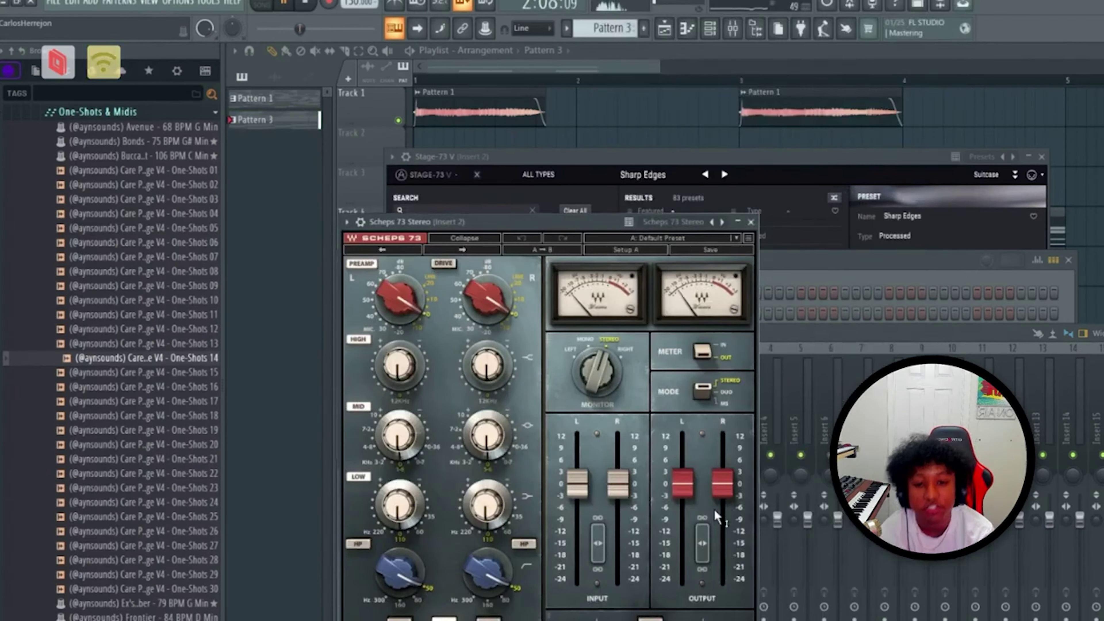
{"action": "left_click_drag", "start_coordinate": [488, 378], "coordinate": [489, 373]}
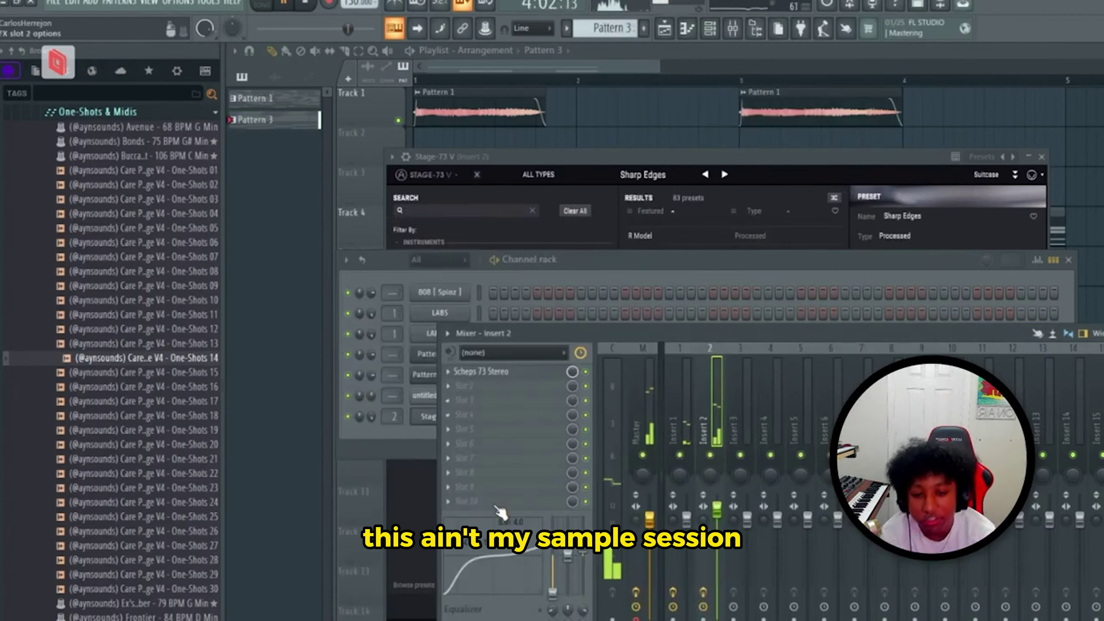
{"action": "left_click", "coordinate": [499, 509]}
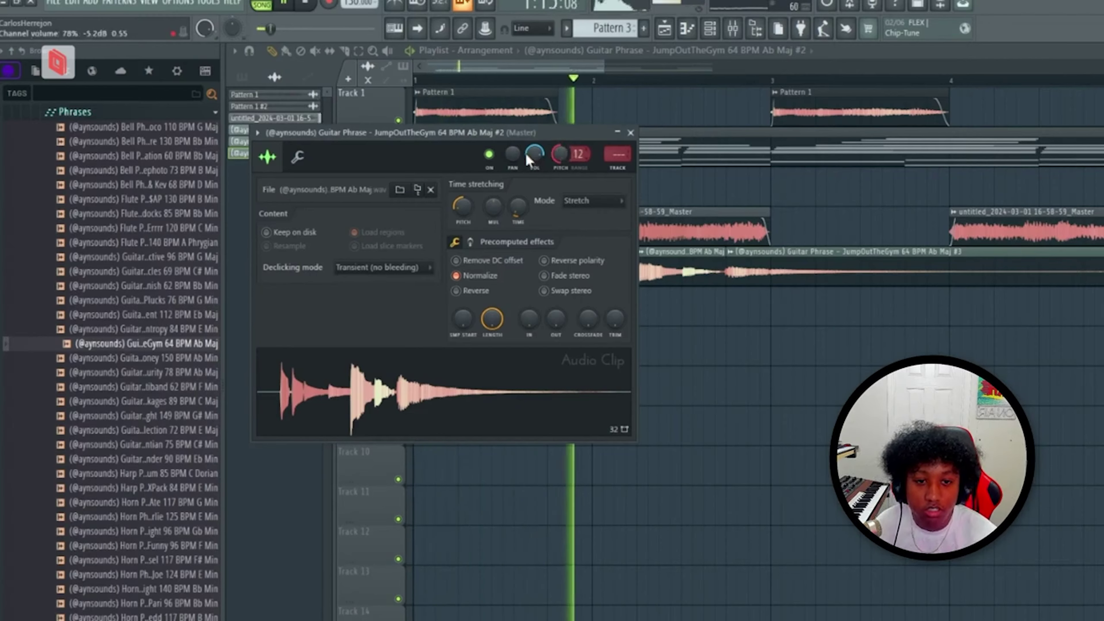
Close the JumpOutTheGym guitar phrase clip settings, the master SoundShifter Pitch Stereo and the mixer
{"action": "left_click", "coordinate": [630, 132]}
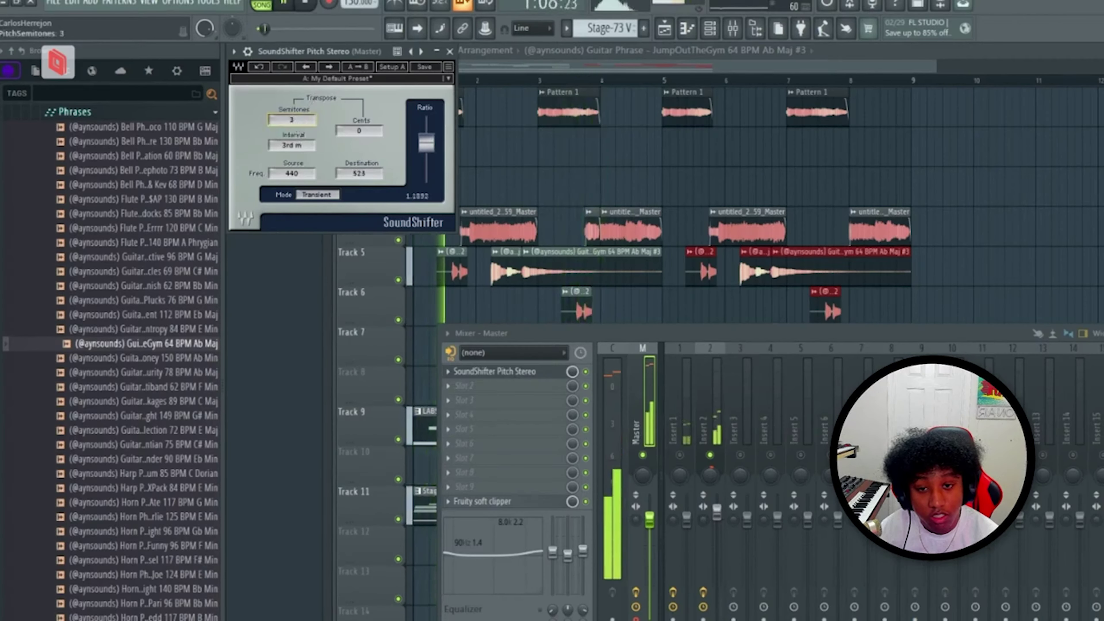
{"action": "left_click", "coordinate": [449, 51]}
{"action": "left_click", "coordinate": [733, 26]}
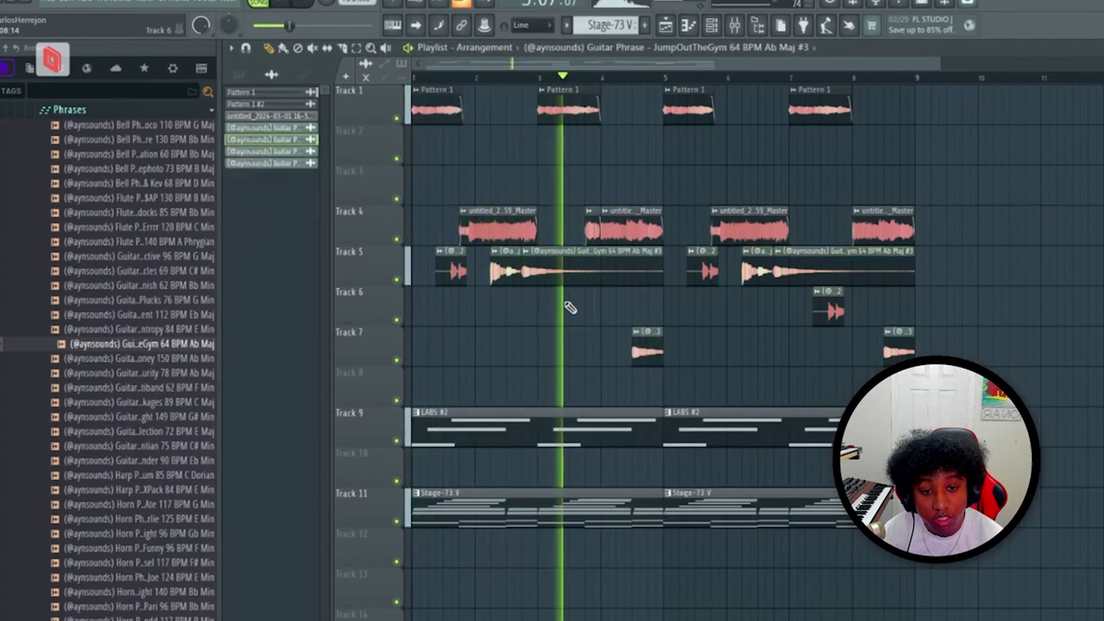
Reopen SoundShifter Pitch Stereo on the Master track and set its transpose to 4 semitones
{"action": "left_click", "coordinate": [734, 26]}
{"action": "left_click", "coordinate": [493, 373]}
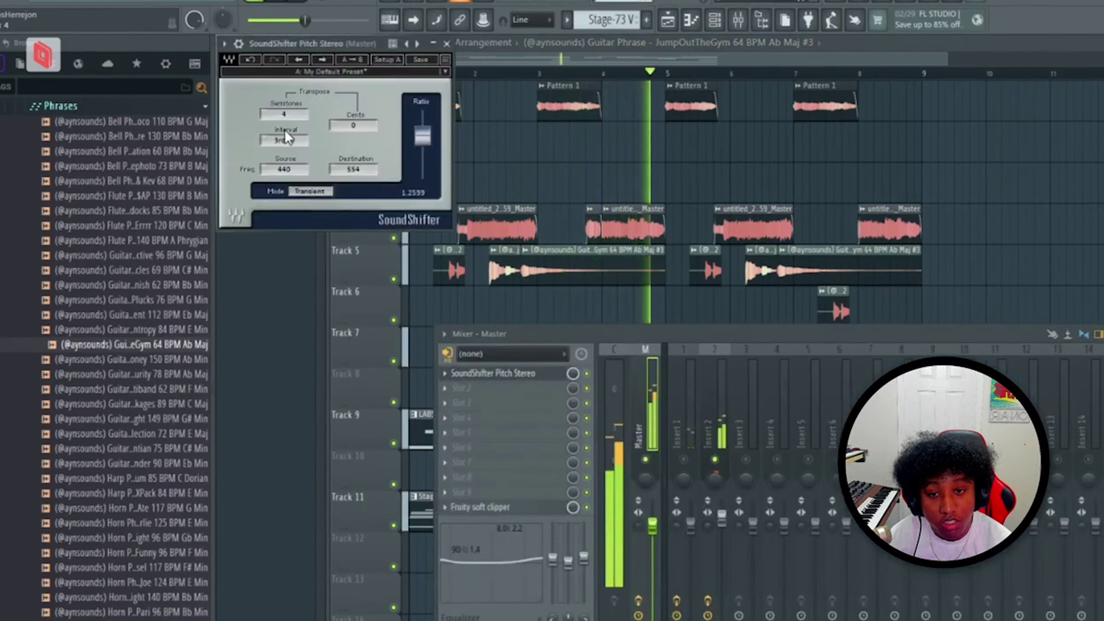
Close the Raven Bush - Moonglades instrument window and open that channel's chord notes in the piano roll
{"action": "left_click", "coordinate": [786, 265]}
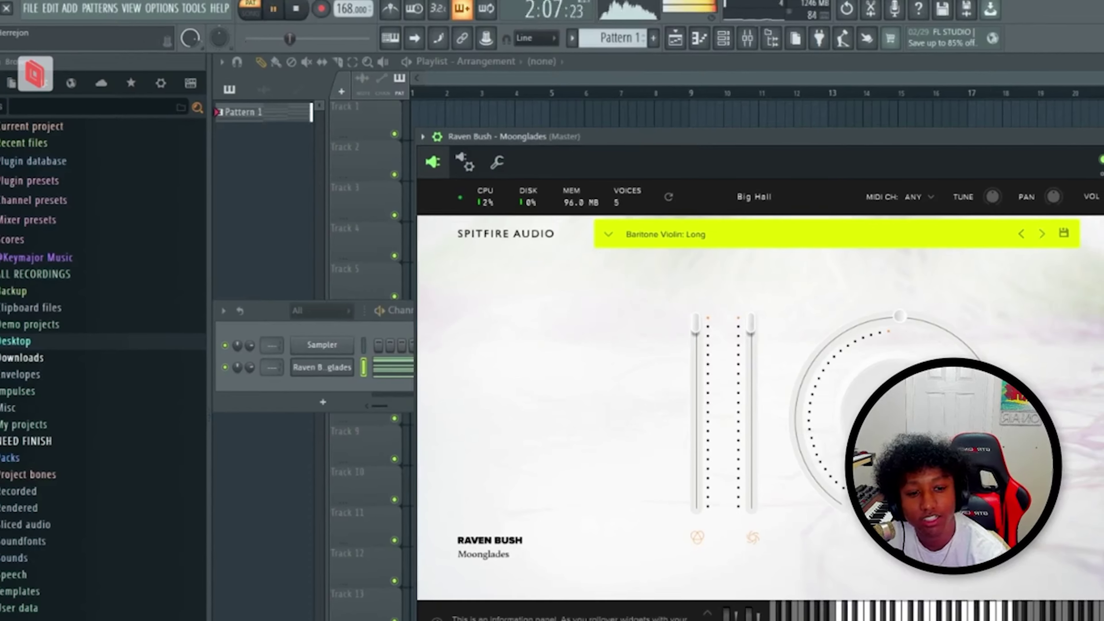
{"action": "left_click", "coordinate": [327, 366]}
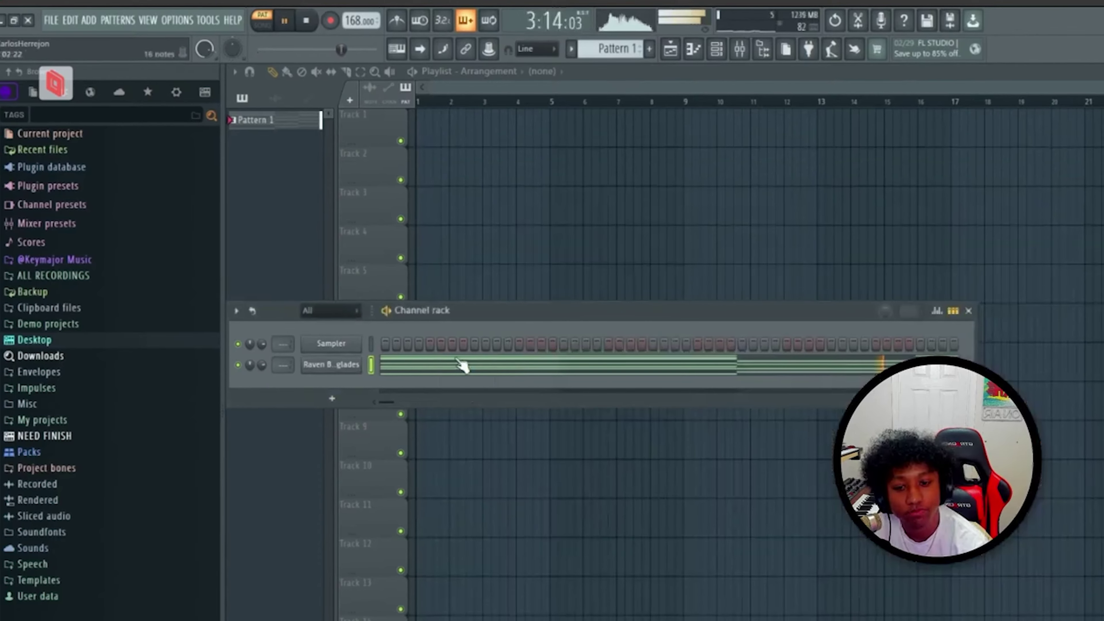
{"action": "left_click", "coordinate": [461, 367]}
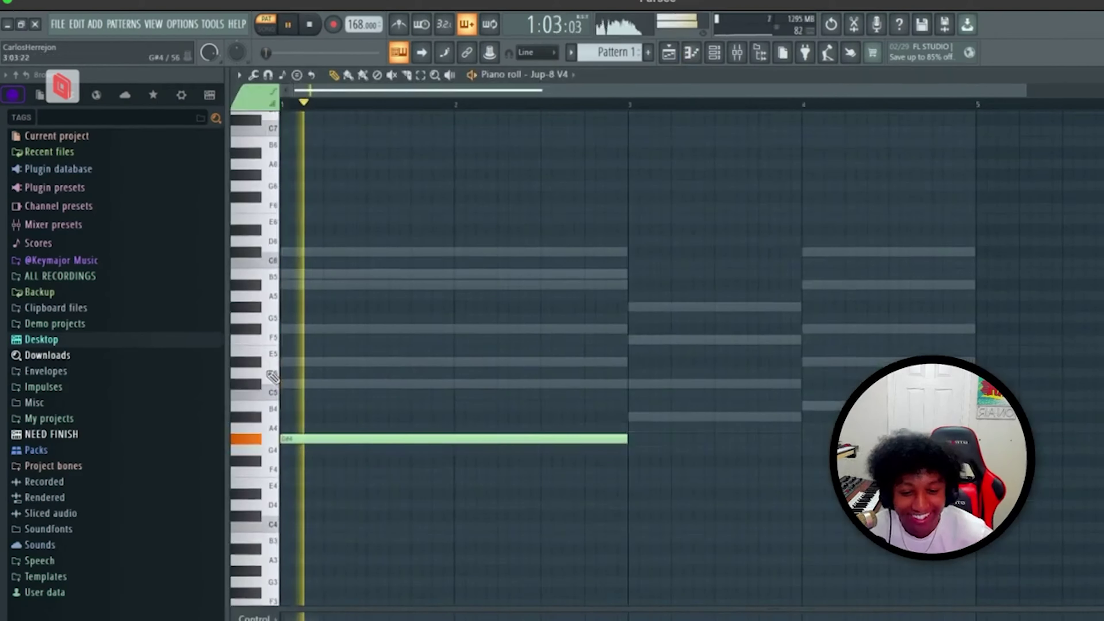
Add an A#4 note across bar 3 and a B4 note in bar 4 of the Jup-8 V4 piano roll, following the ghost chords' lowest notes
{"action": "key", "text": "ctrl+b"}
{"action": "key", "text": "b"}
{"action": "left_click_drag", "start_coordinate": [801, 434], "coordinate": [766, 416]}
{"action": "left_click_drag", "start_coordinate": [821, 439], "coordinate": [821, 405]}
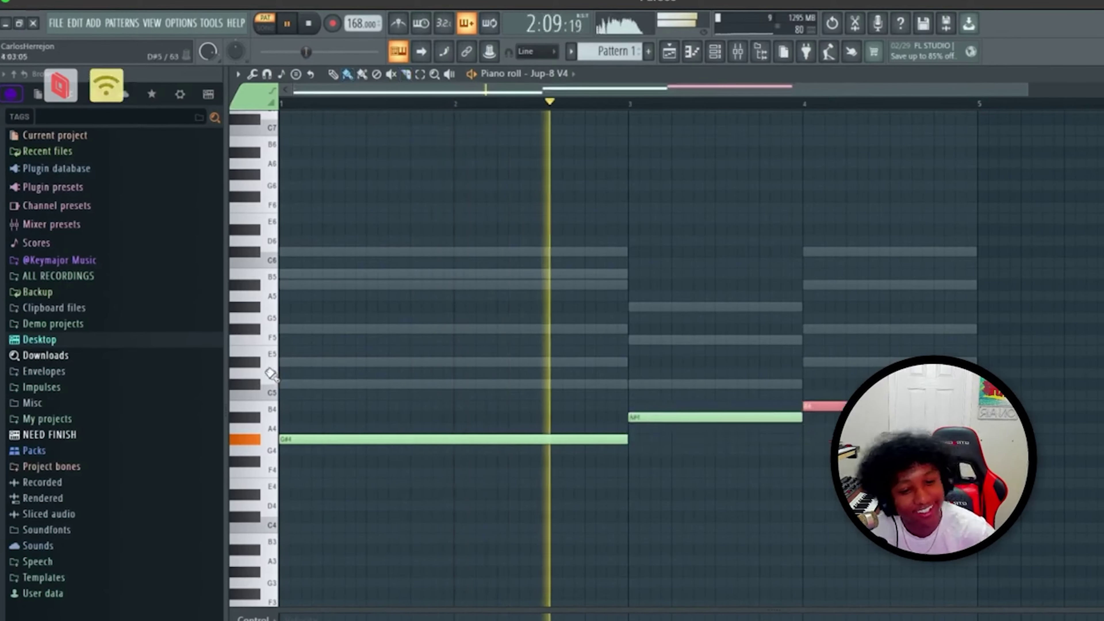
Transpose all the Jup-8 V4 bass notes down one octave to G#3, A#3 and B3
{"action": "key", "text": "ctrl+a"}
{"action": "key", "text": "ctrl+Down"}
{"action": "left_click_drag", "start_coordinate": [304, 537], "coordinate": [498, 617]}
{"action": "key", "text": "ctrl+Up"}
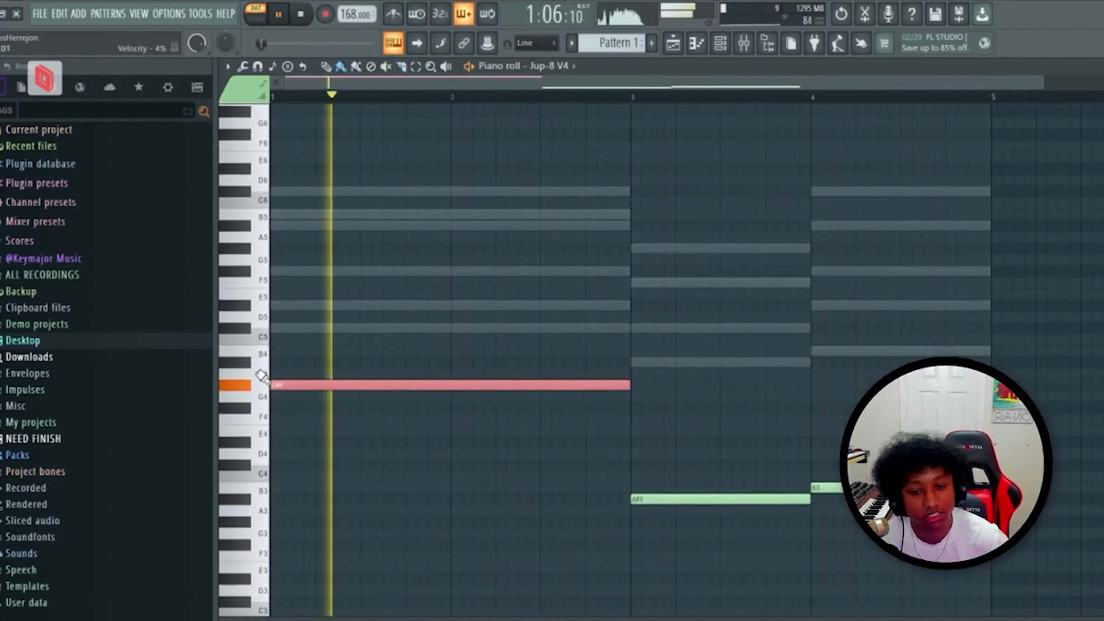
{"action": "key", "text": "space"}
{"action": "key", "text": "ctrl+Down"}
{"action": "key", "text": "space"}
{"action": "key", "text": "p"}
{"action": "key", "text": "ctrl+d"}
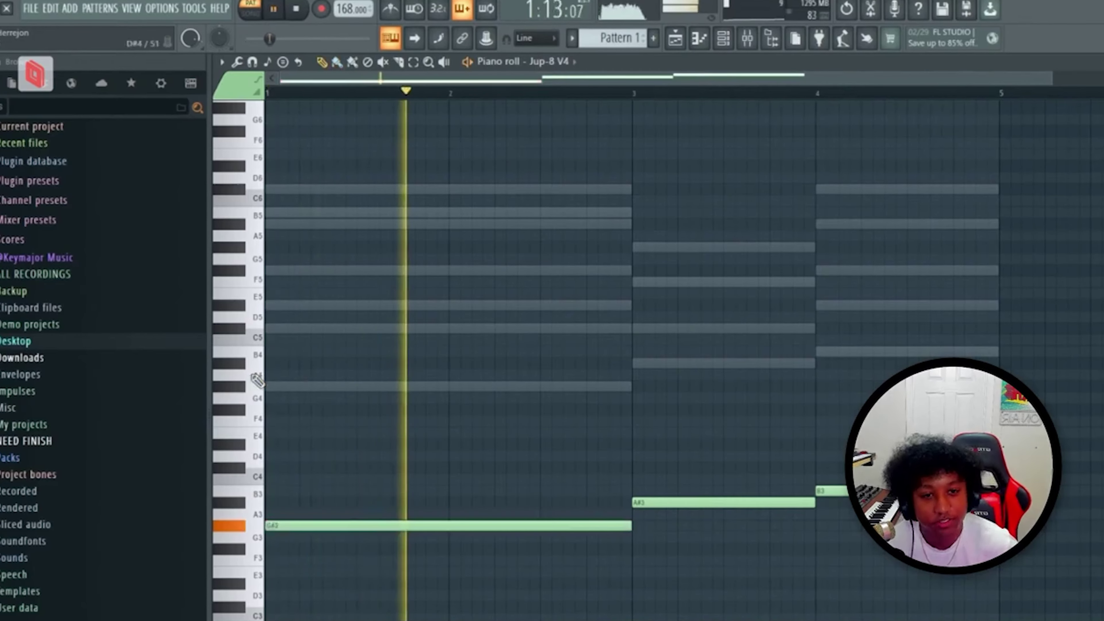
Shorten the A#3 note to about three quarters of bar 3 and start the B3 note where it ends
{"action": "left_click_drag", "start_coordinate": [815, 502], "coordinate": [769, 502]}
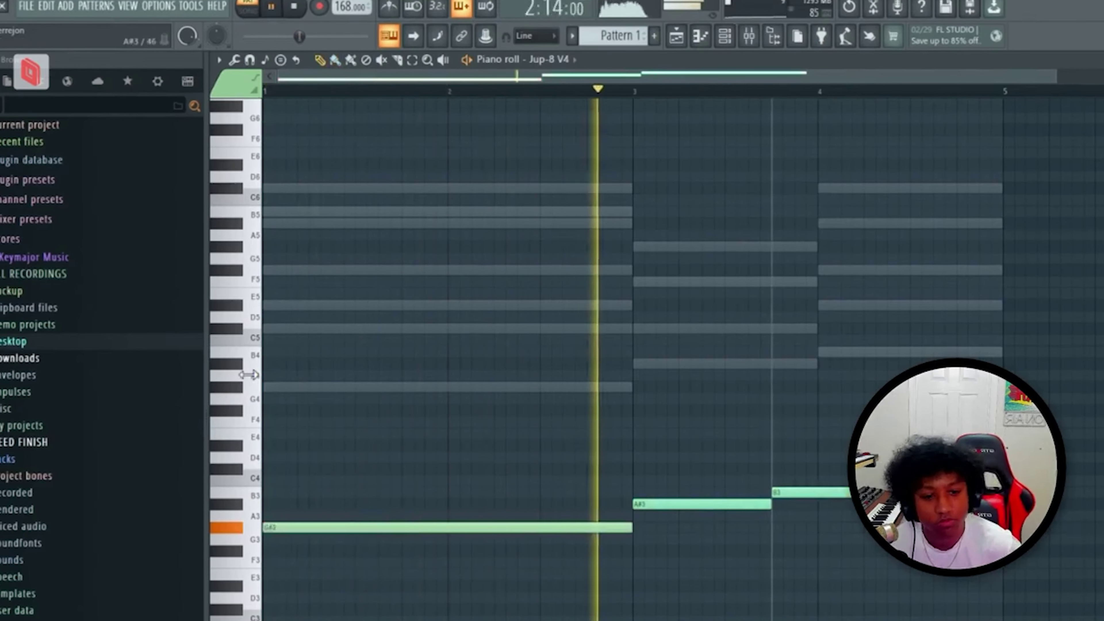
{"action": "double_click", "coordinate": [260, 385]}
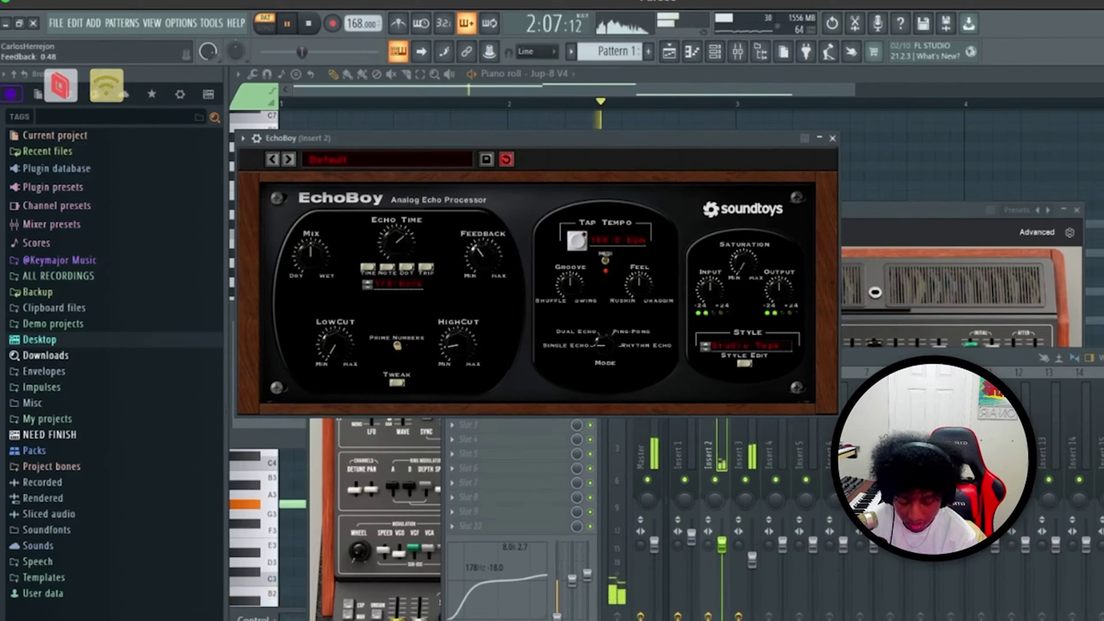
Close EchoBoy, load Ambience in the second effect slot of insert 2, and lower that slot's mix level
{"action": "left_click", "coordinate": [833, 137]}
{"action": "left_click", "coordinate": [463, 410]}
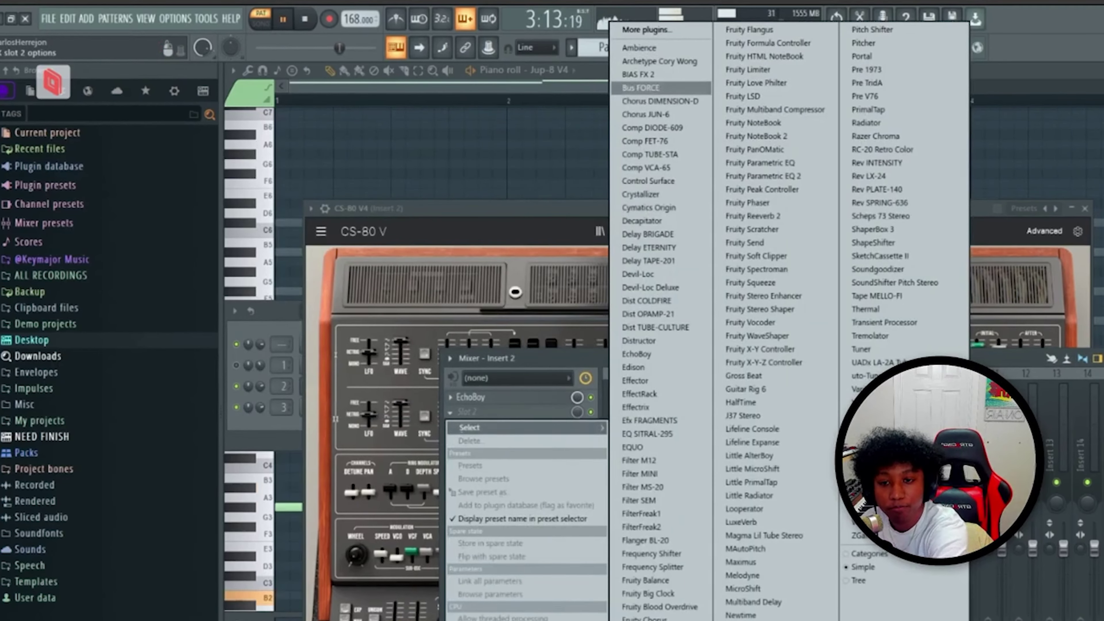
{"action": "left_click", "coordinate": [640, 46]}
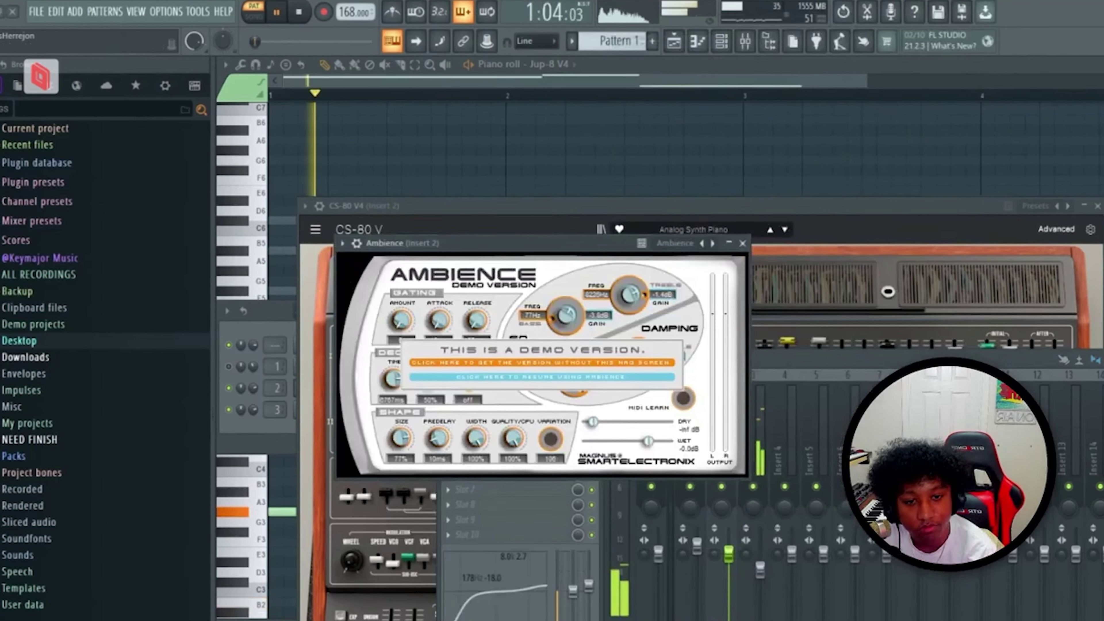
{"action": "left_click", "coordinate": [785, 211]}
{"action": "left_click_drag", "start_coordinate": [578, 418], "coordinate": [579, 454]}
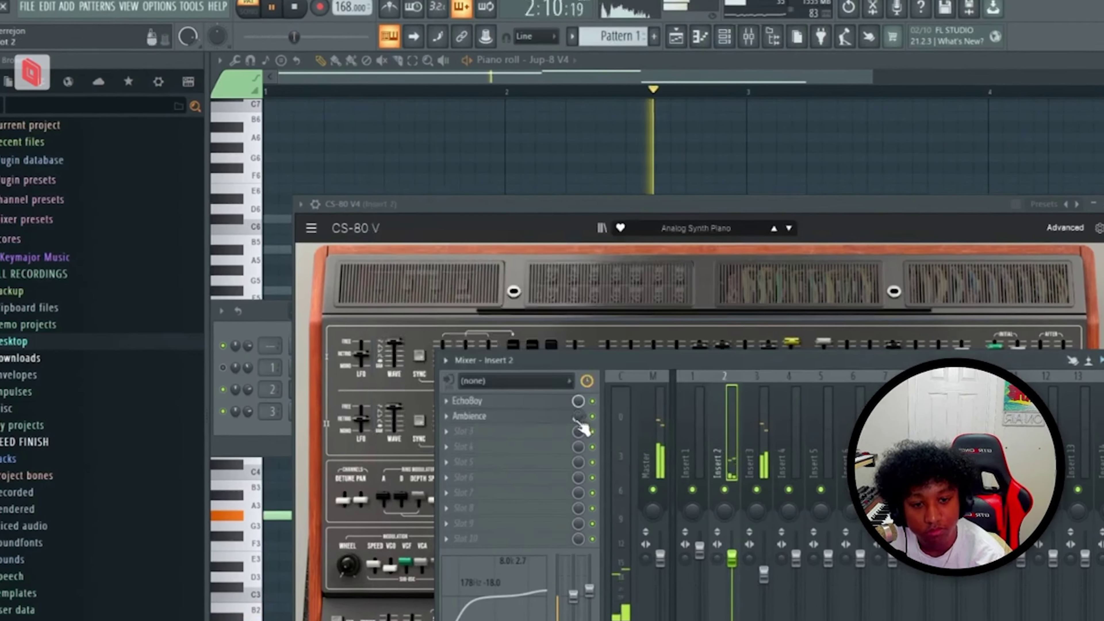
{"action": "scroll", "coordinate": [578, 419], "scroll_direction": "up", "scroll_amount": 1}
{"action": "key", "text": "F9"}
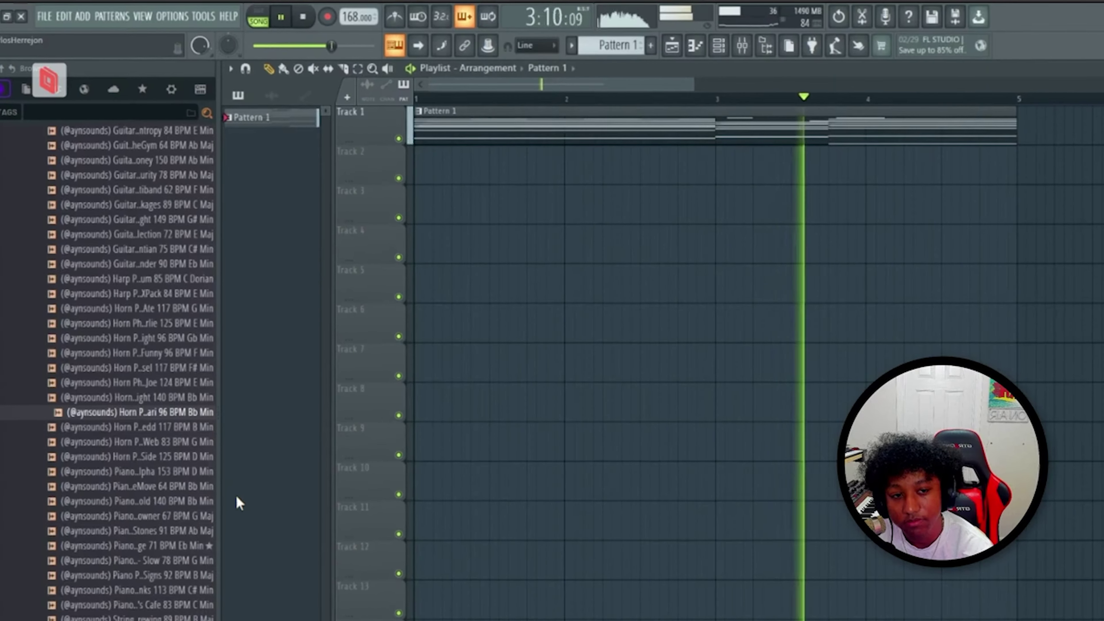
Replay the arrangement from about bar 2 to audition the Horn Phrase - Pari 96 BPM Bb Min clips on Track 3
{"action": "key", "text": "space"}
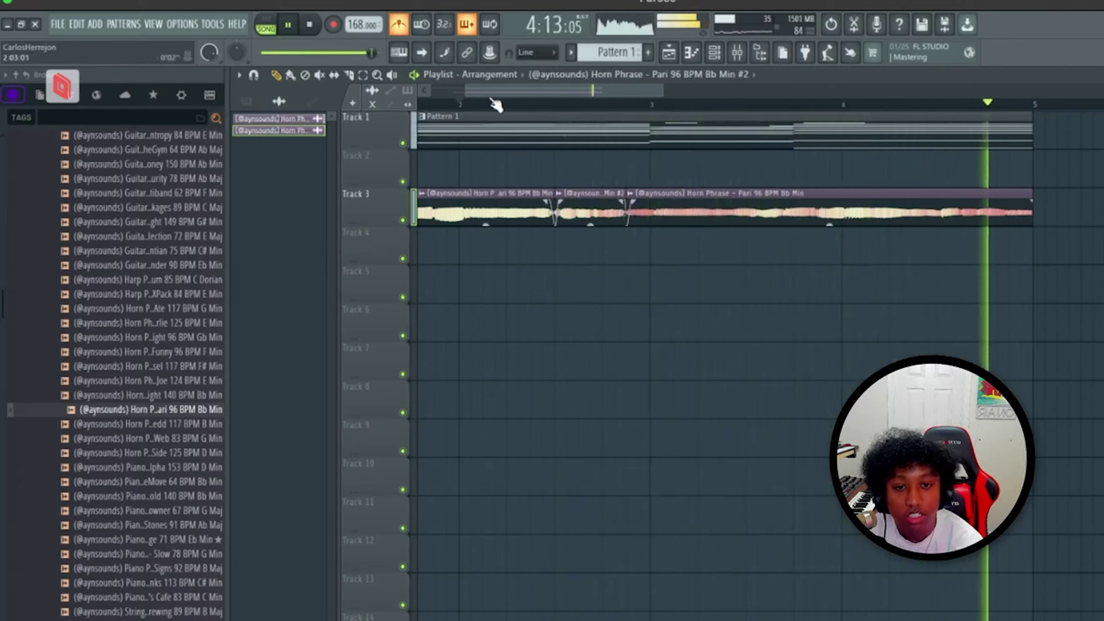
{"action": "left_click", "coordinate": [490, 75]}
{"action": "left_click", "coordinate": [567, 75]}
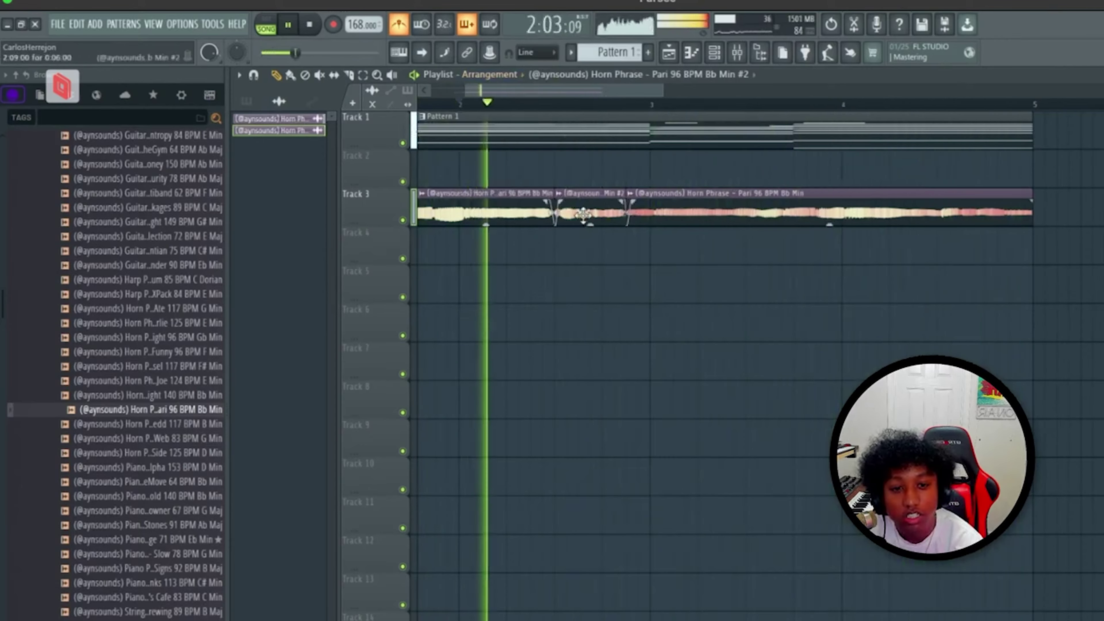
{"action": "left_click_drag", "start_coordinate": [592, 224], "coordinate": [591, 222]}
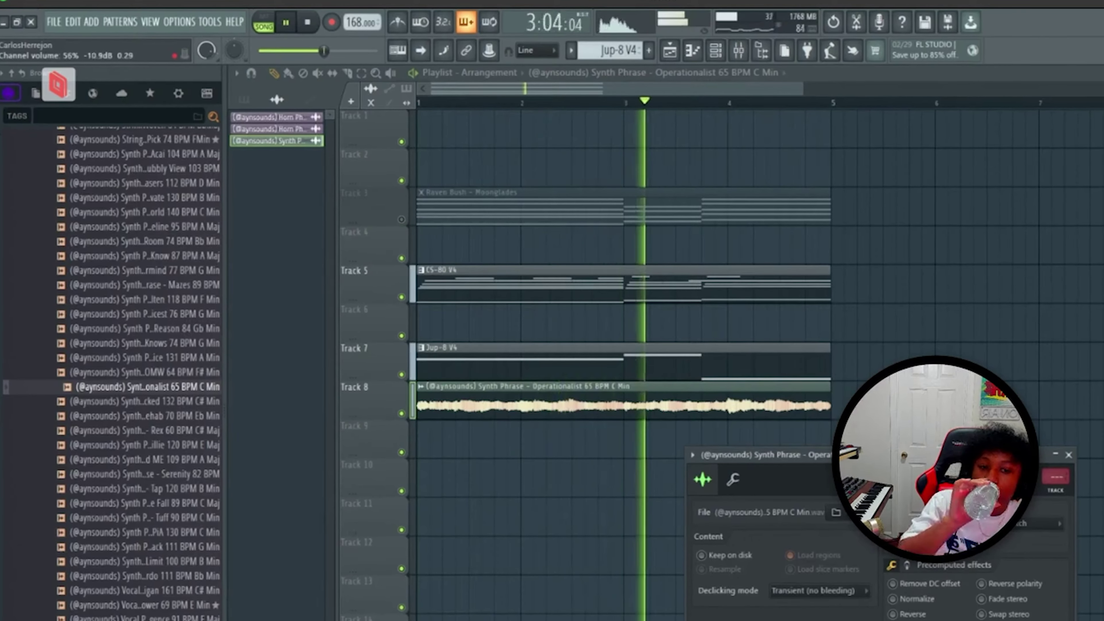
Reverse the Synth Phrase - Operationalist 65 BPM C Min clip and raise its channel pitch by 1200 cents with a range of 12
{"action": "left_click_drag", "start_coordinate": [925, 455], "coordinate": [977, 410]}
{"action": "key", "text": "Escape"}
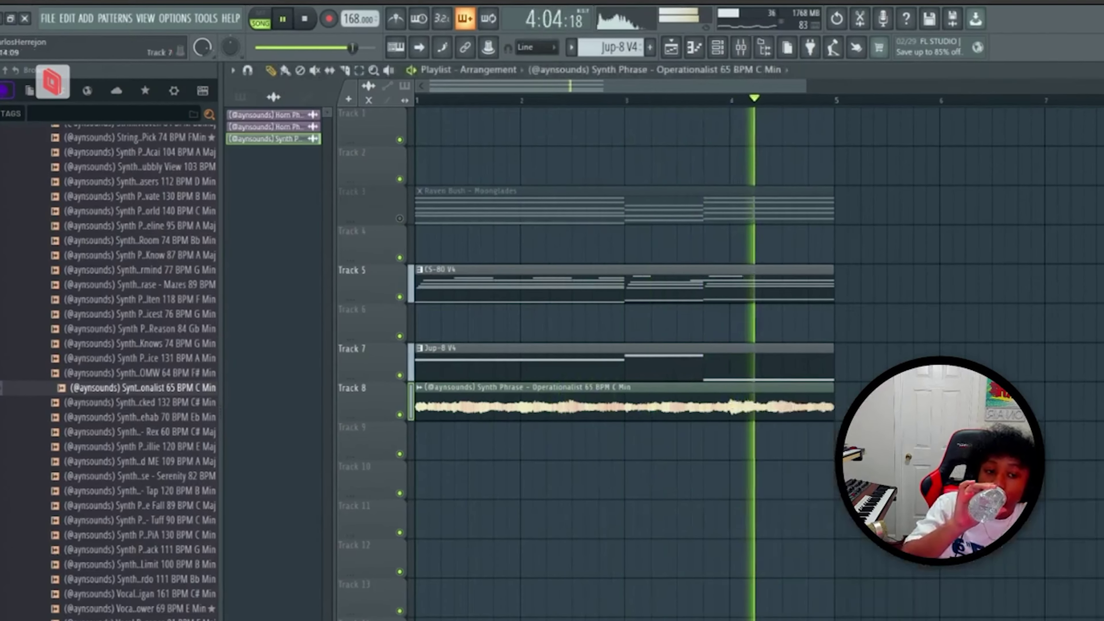
{"action": "double_click", "coordinate": [825, 397]}
{"action": "left_click", "coordinate": [946, 576]}
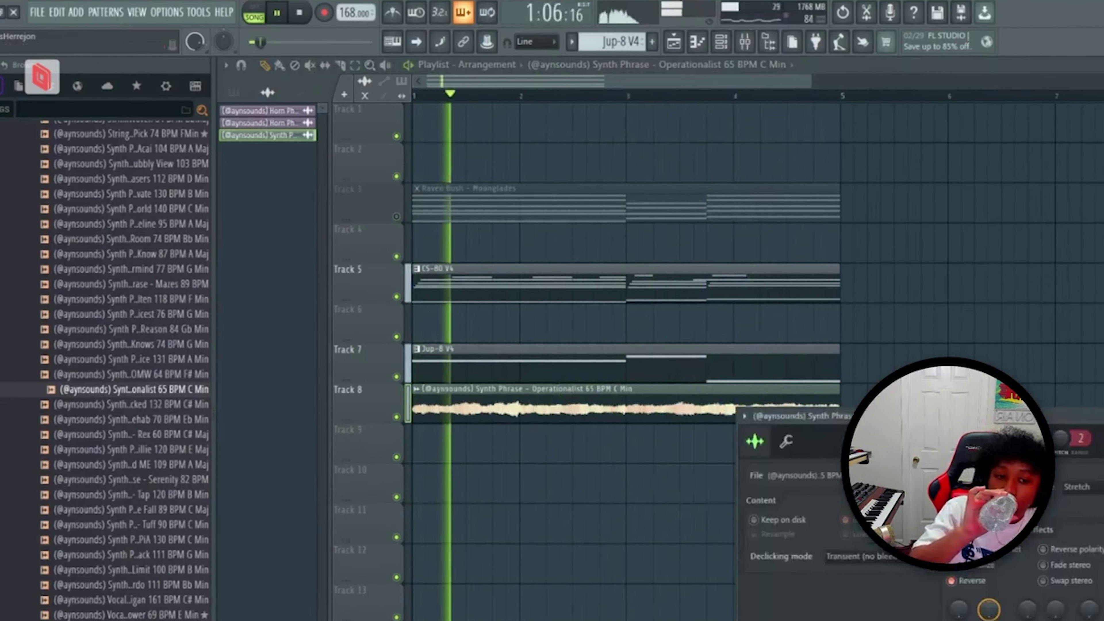
{"action": "left_click_drag", "start_coordinate": [1083, 439], "coordinate": [1065, 387]}
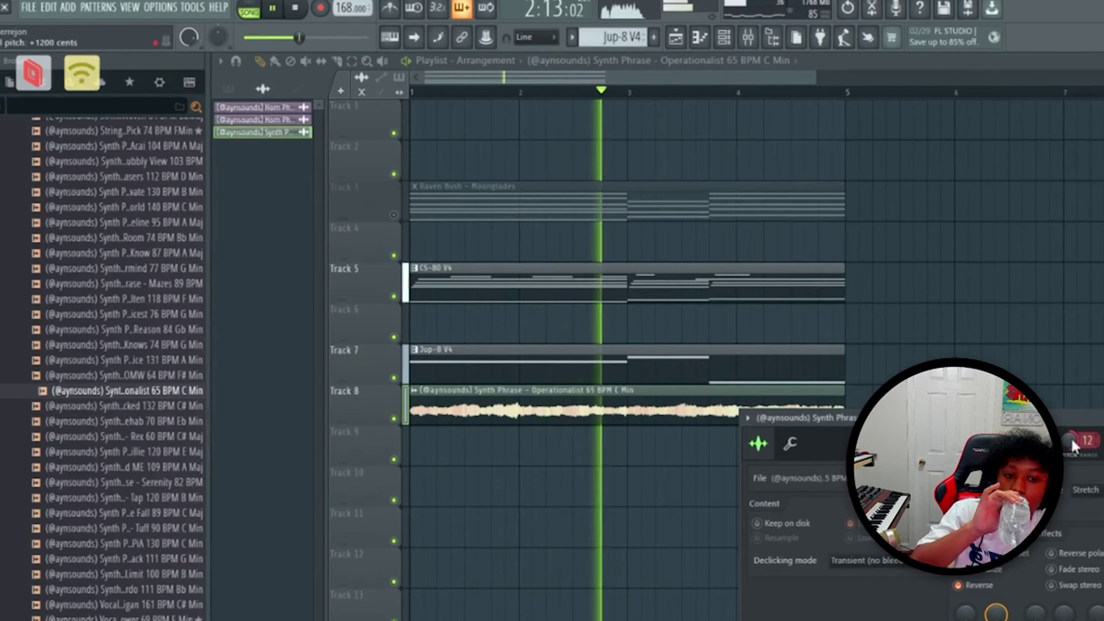
{"action": "key", "text": "F9"}
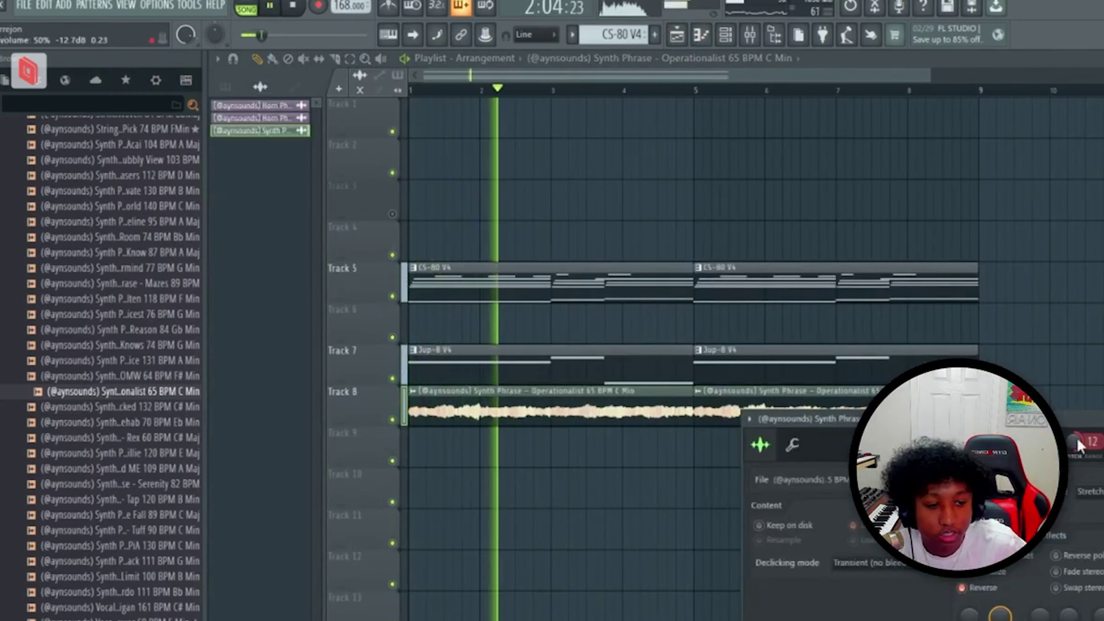
{"action": "key", "text": "Escape"}
Set SoundShifter Pitch Stereo on the Master track to 0 cents and a transpose of -1 semitone
{"action": "key", "text": "F6"}
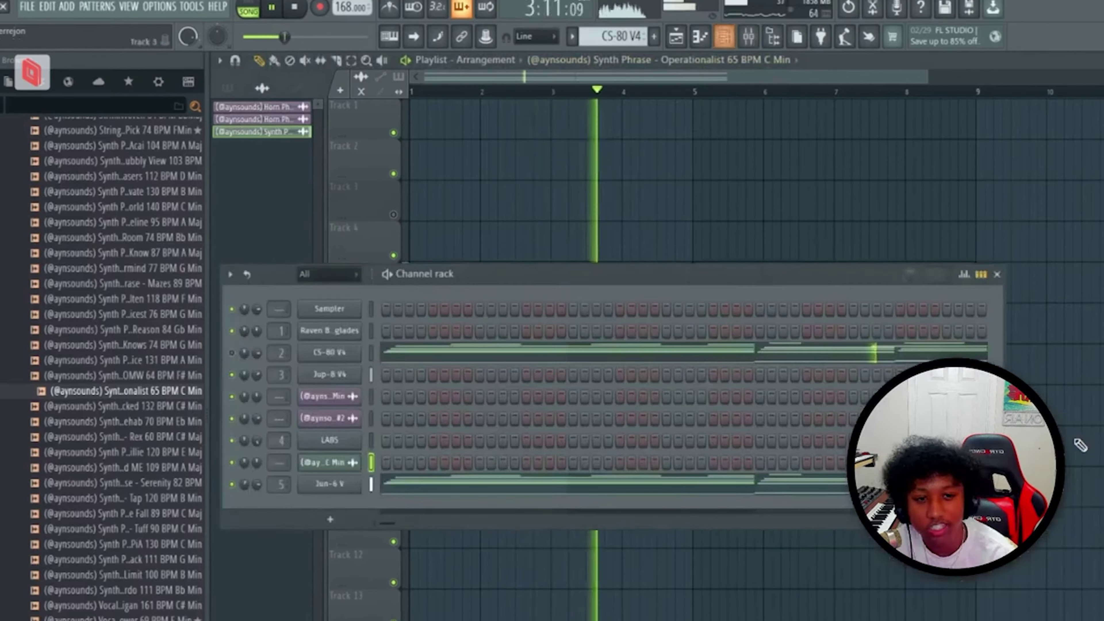
{"action": "key", "text": "F9"}
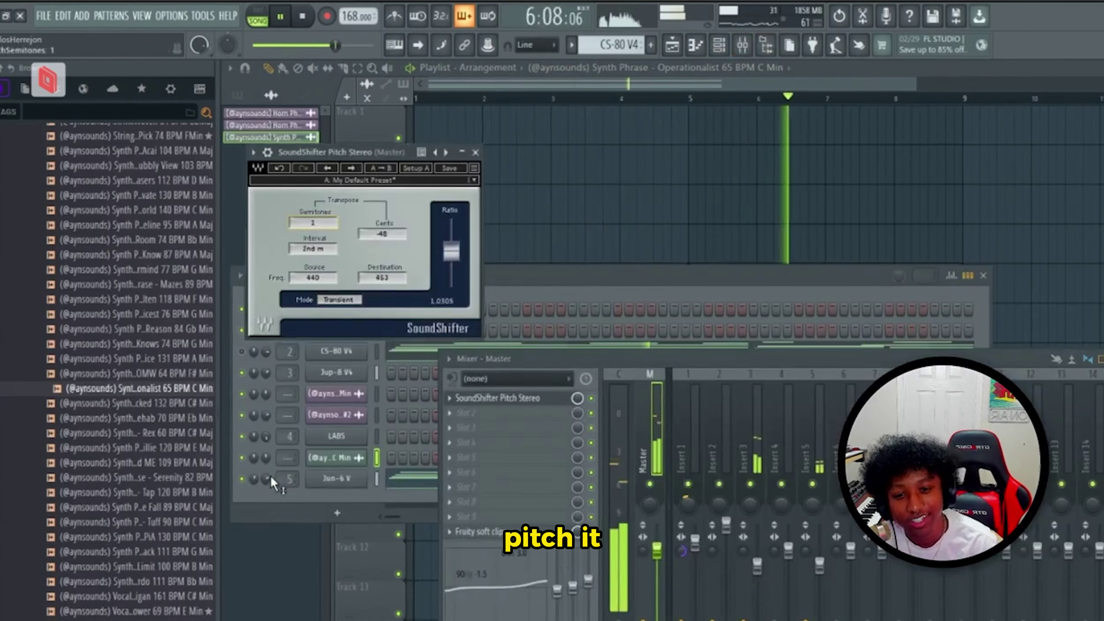
{"action": "left_click", "coordinate": [369, 234], "text": "alt"}
{"action": "scroll", "coordinate": [372, 236], "scroll_direction": "down", "scroll_amount": 1}
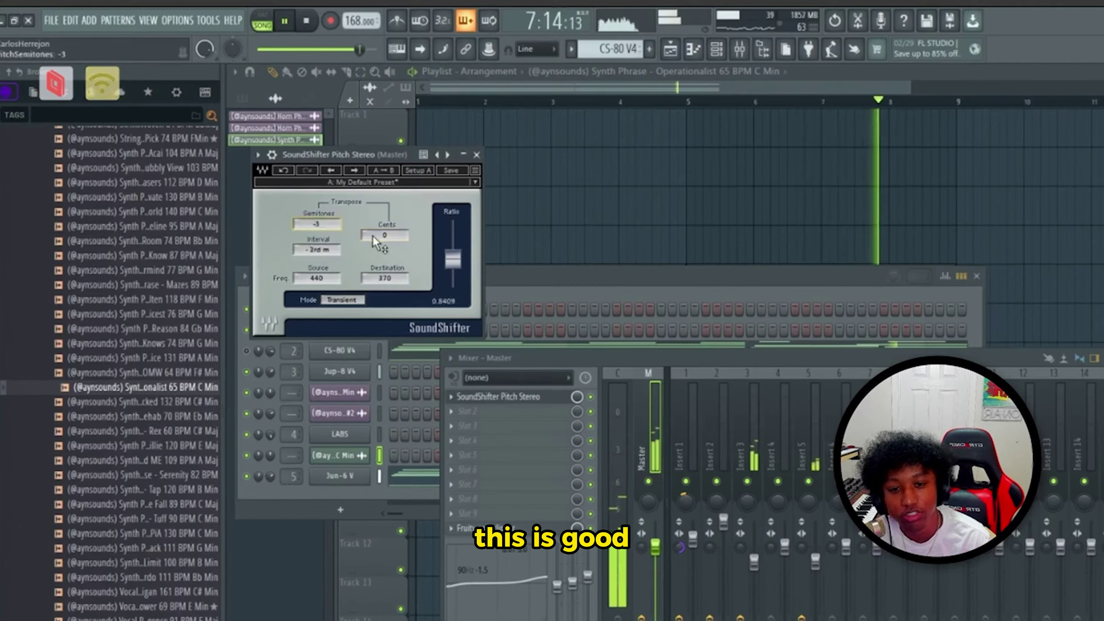
{"action": "key", "text": "F9"}
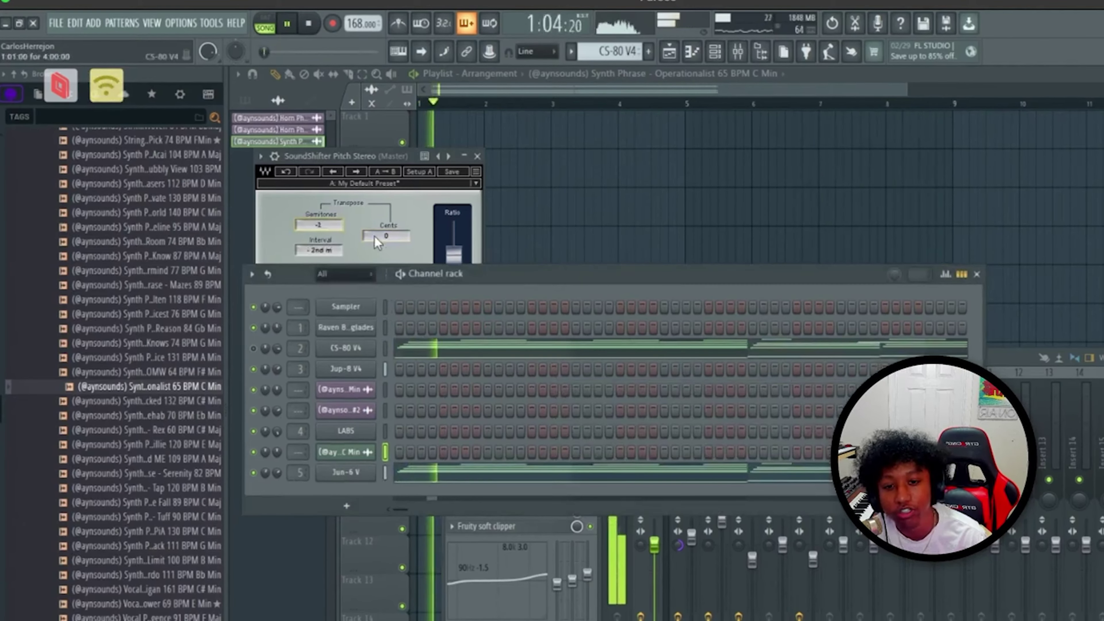
{"action": "key", "text": "F12"}
{"action": "key", "text": "F6"}
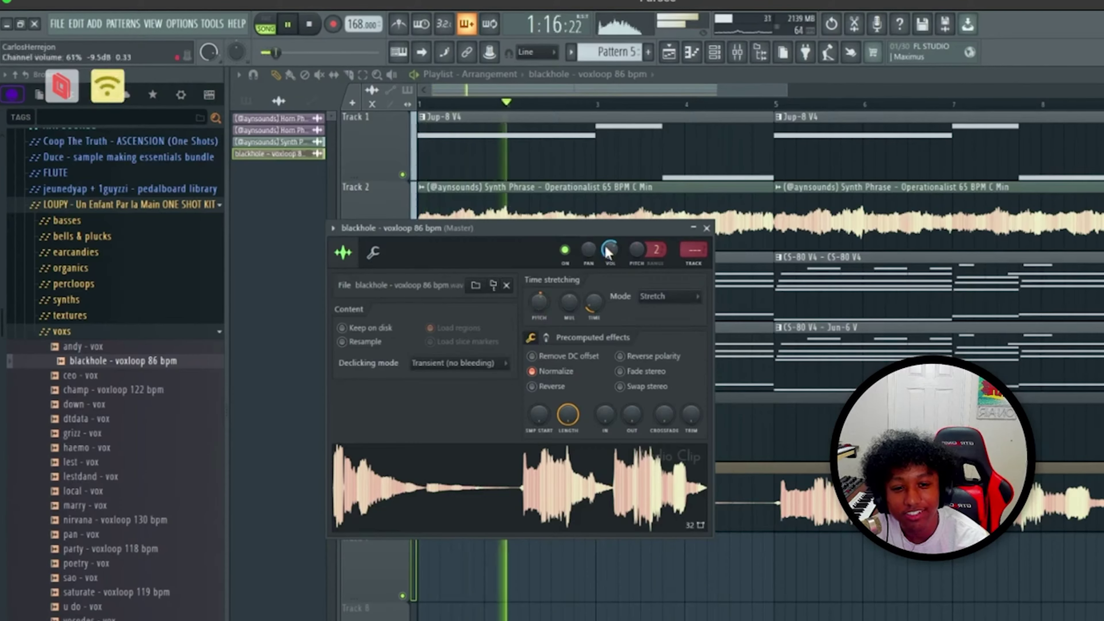
Reopen the blackhole - voxloop 86 bpm clip settings, move the window clear of the upper tracks, and shift its pitch by +100 cents
{"action": "key", "text": "Escape"}
{"action": "double_click", "coordinate": [643, 476]}
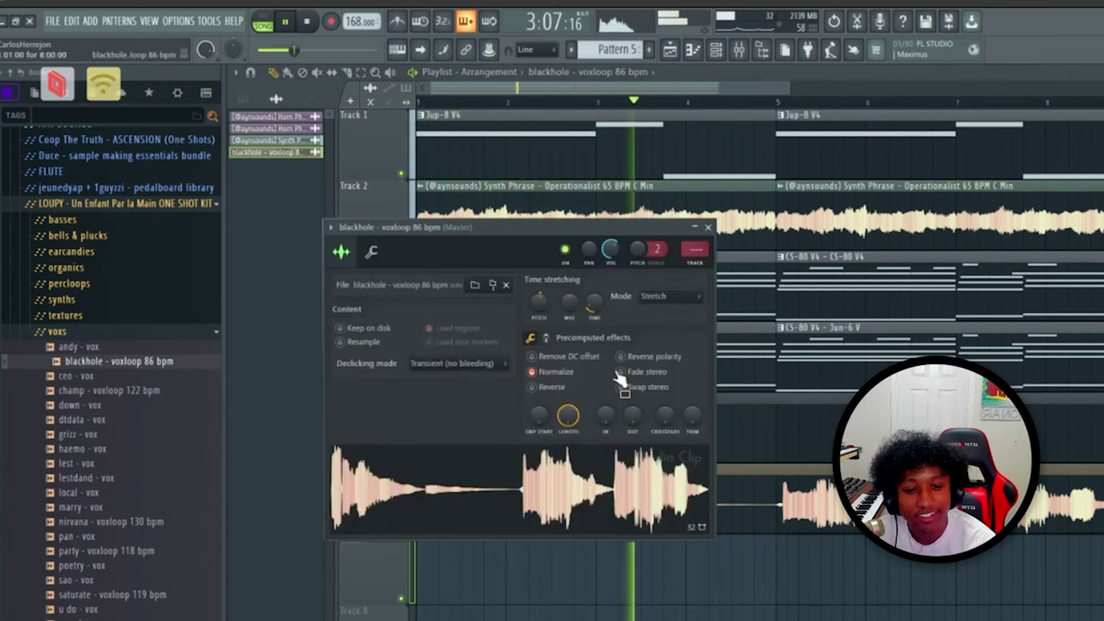
{"action": "key", "text": "Escape"}
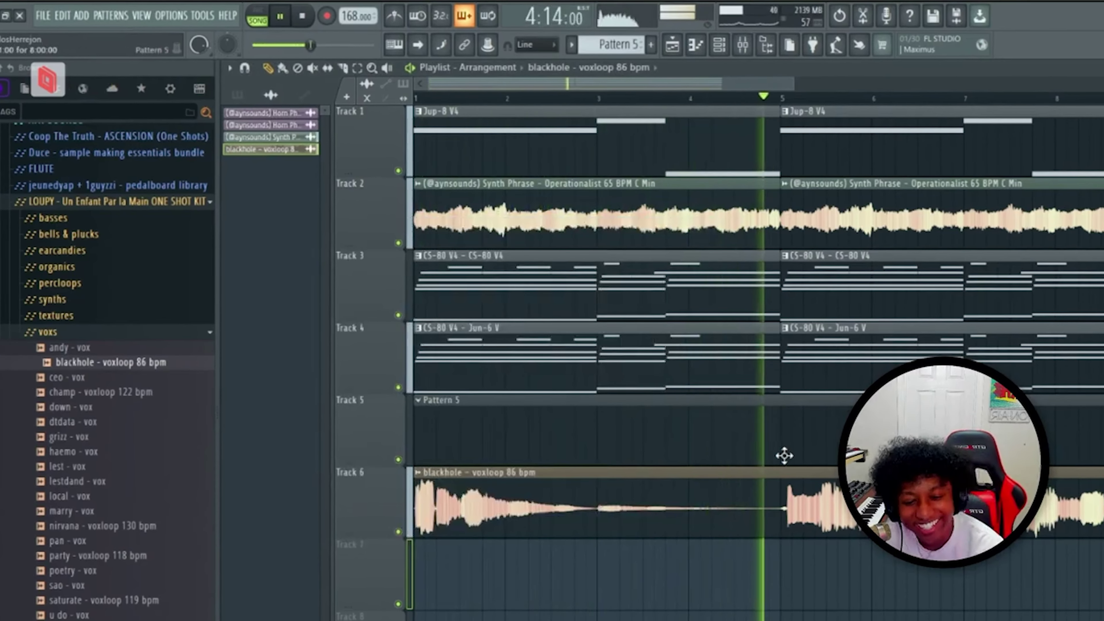
{"action": "double_click", "coordinate": [761, 515]}
{"action": "left_click_drag", "start_coordinate": [545, 224], "coordinate": [835, 366]}
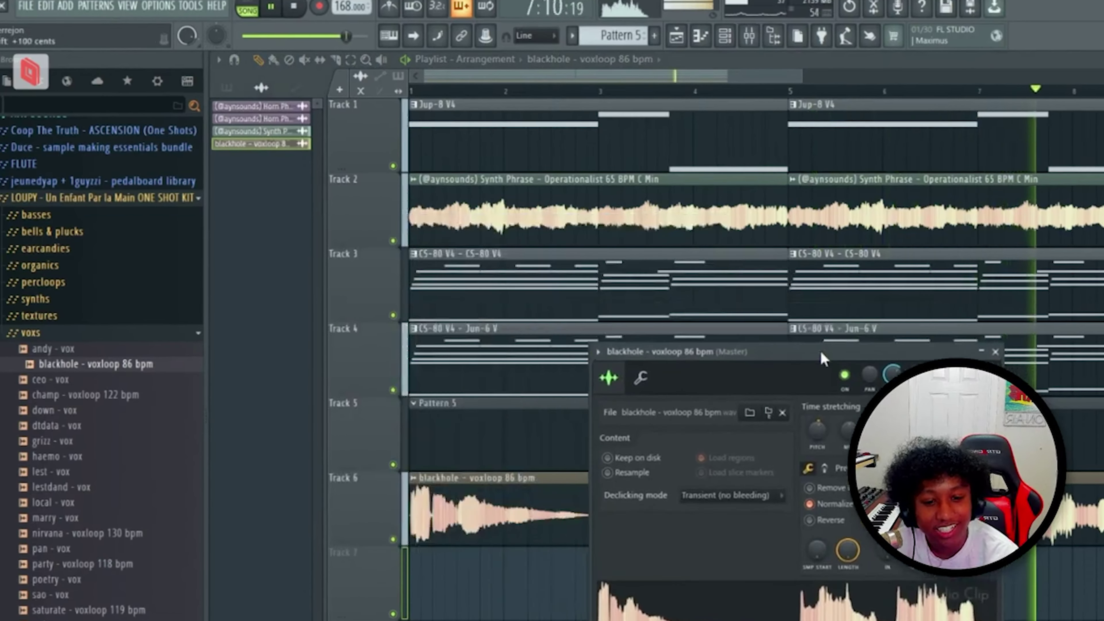